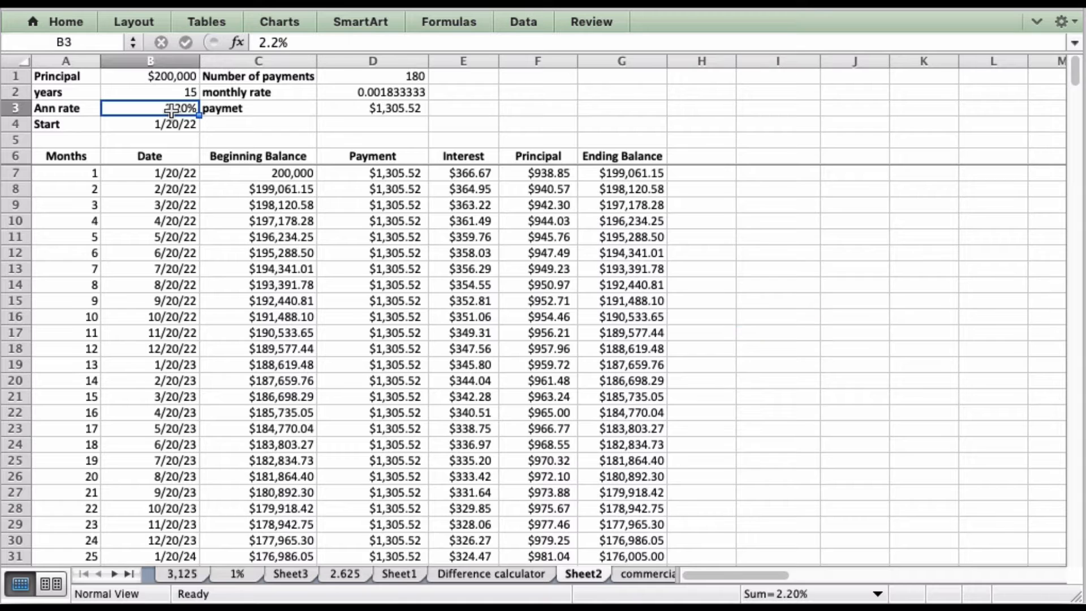
Set the annual rate in cell B3 to 3.125%
type("3.125")
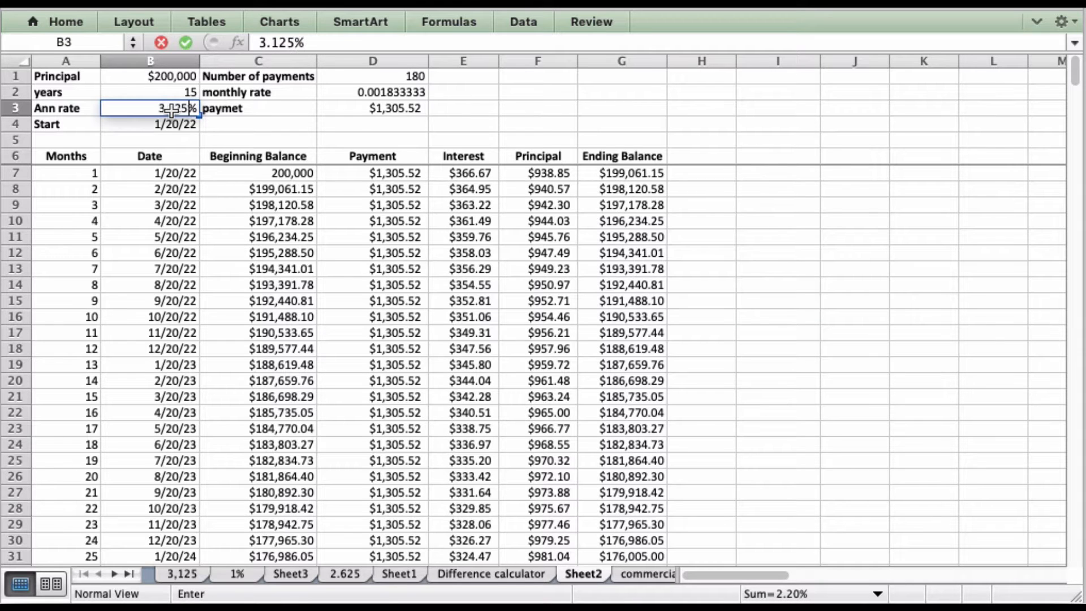
key("Return")
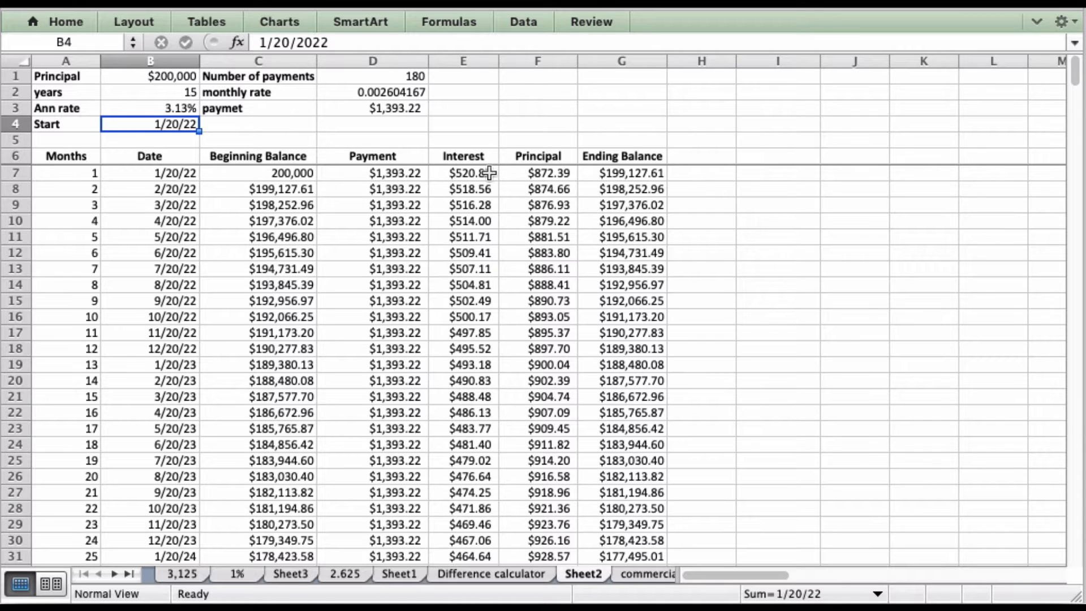
Select the whole Interest column of the schedule, from E7 to E186, to check the total interest
left_click_drag(486, 172, 495, 461)
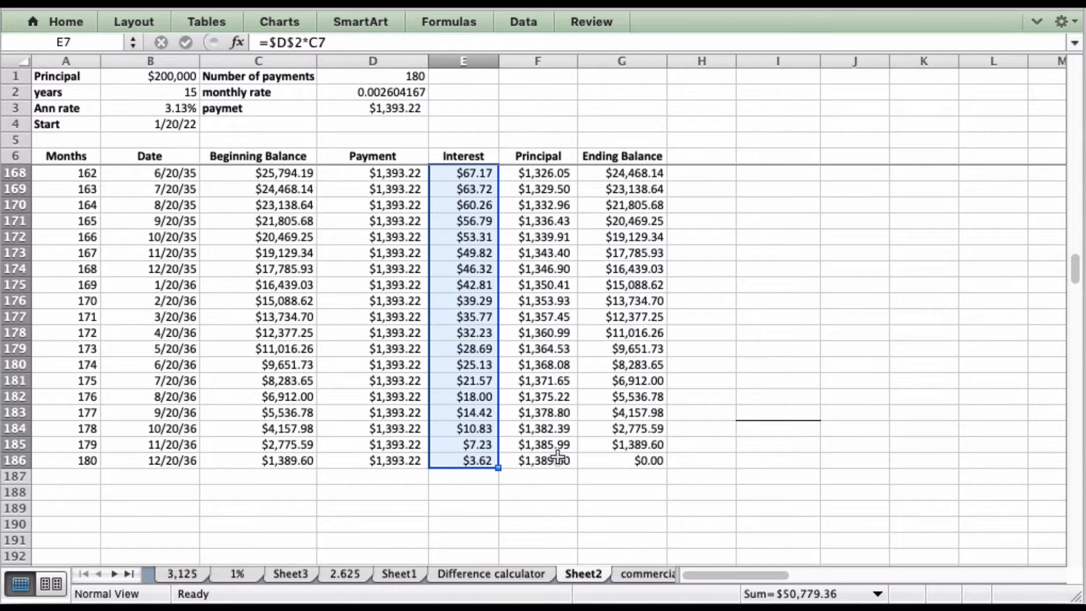
scroll(562, 455, "up", 20)
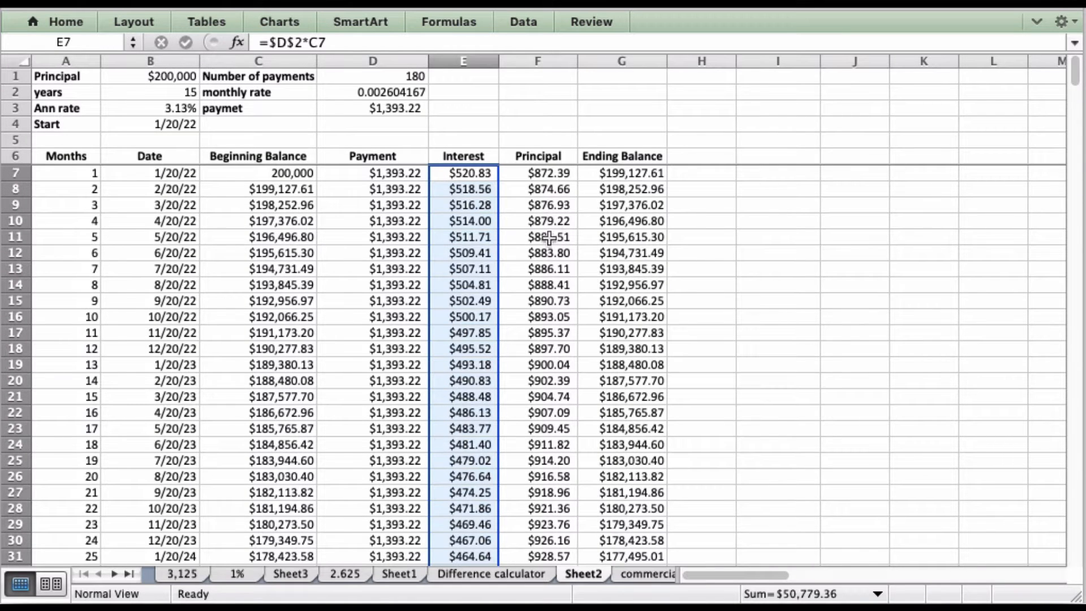
left_click(540, 172)
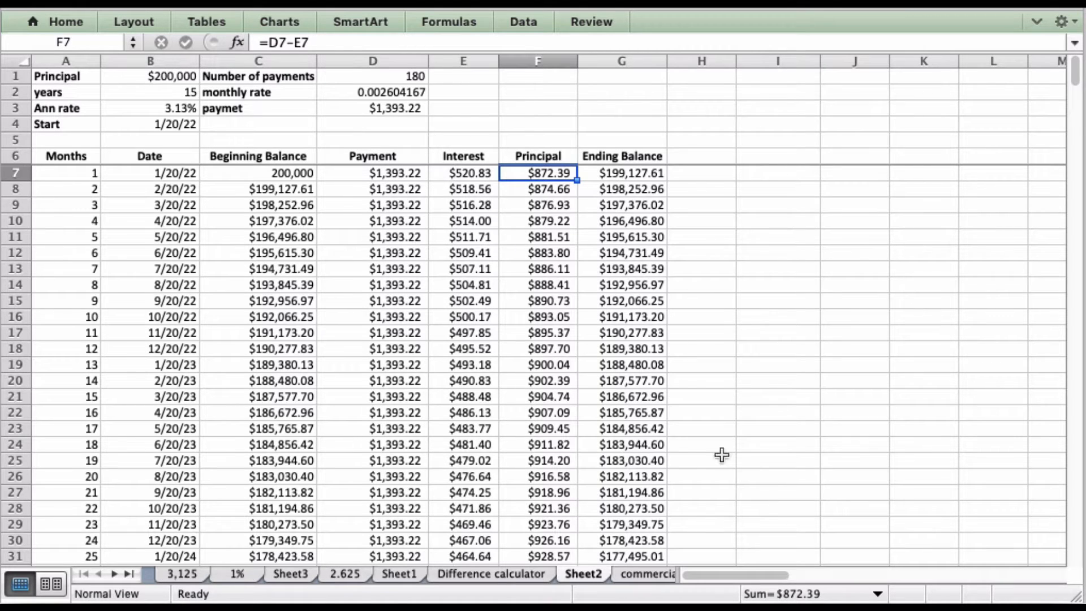
left_click(766, 428)
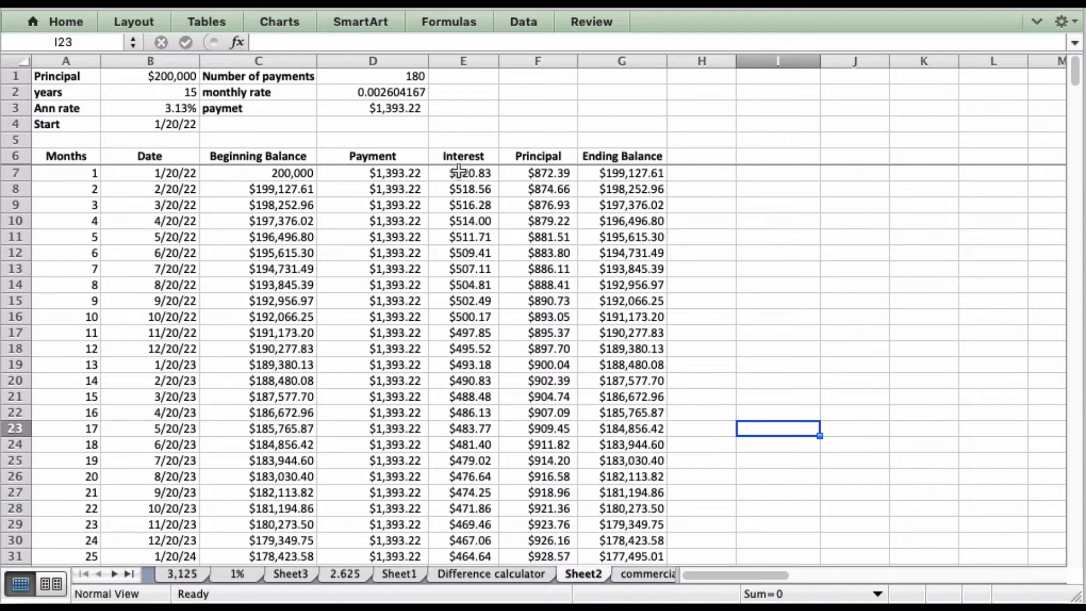
Check the sum of the Interest column E7:E186 again and note it as 51K in cell I8
left_click_drag(458, 170, 478, 413)
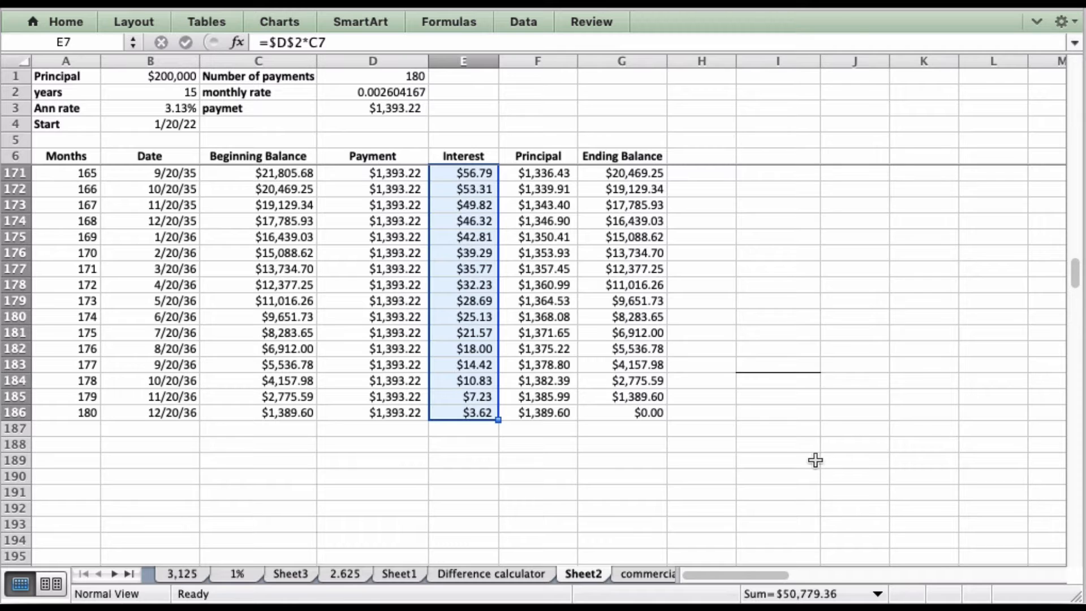
scroll(814, 460, "up", 20)
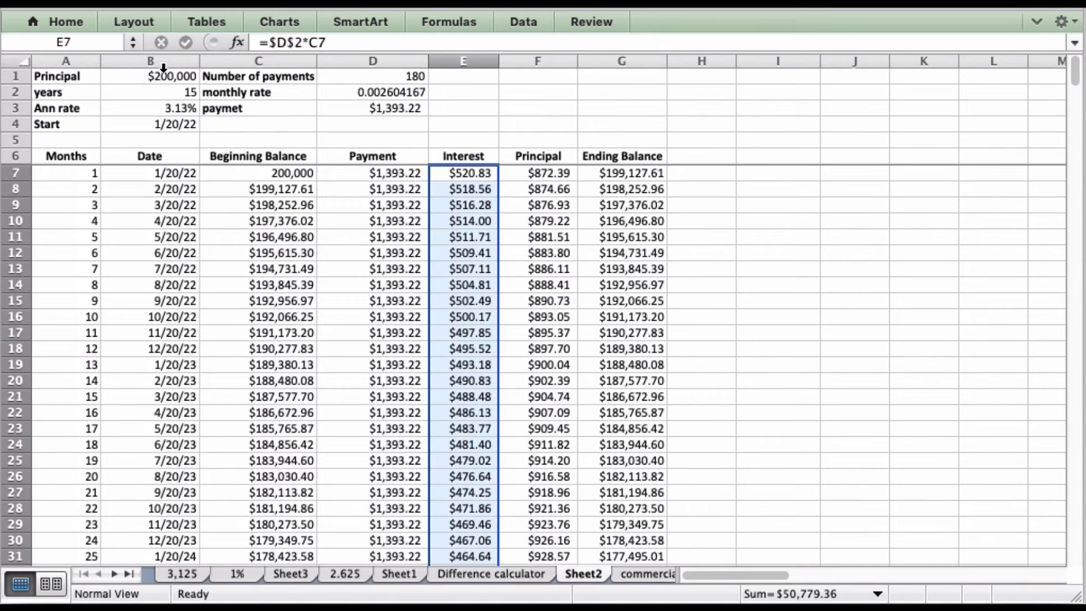
left_click(772, 188)
type("51K")
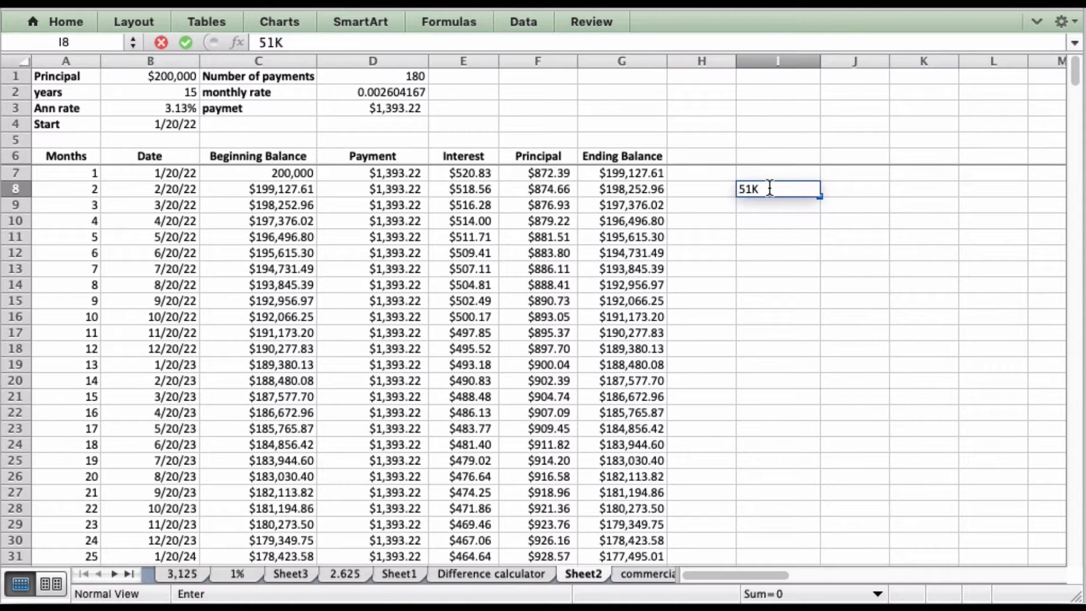
key("Return")
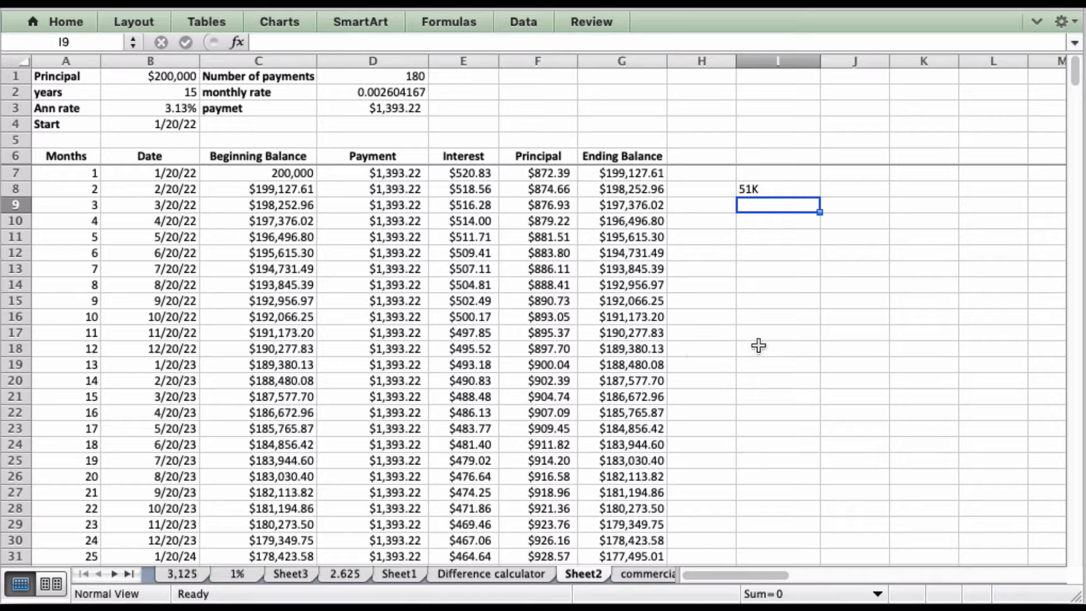
Clear the loan calculations in D1:D3 and all amortization schedule rows below the headers, A7:H278
left_click_drag(395, 78, 393, 110)
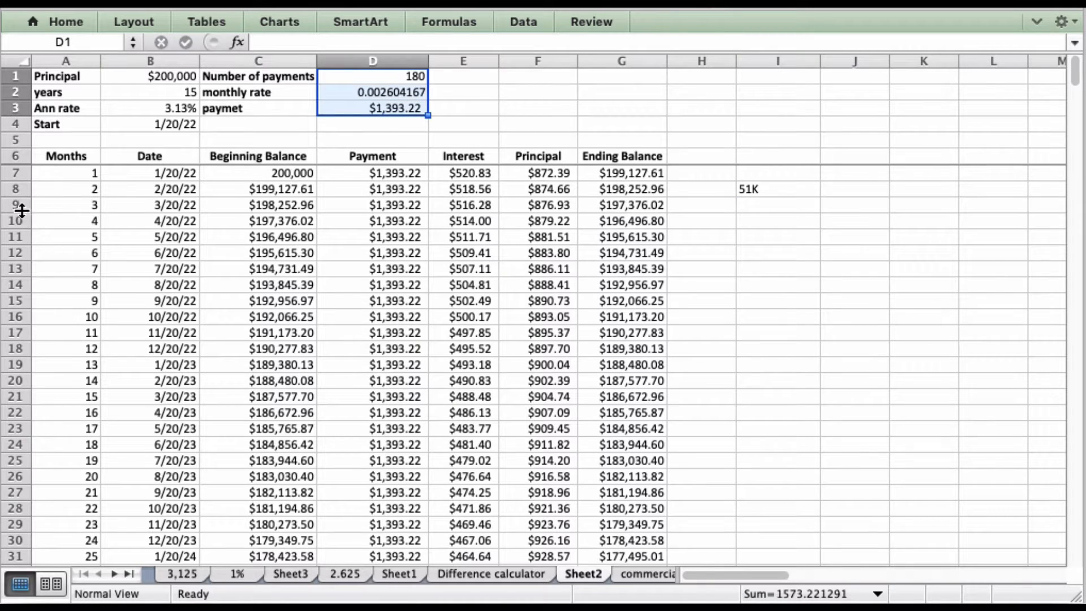
key("Delete")
left_click_drag(68, 172, 676, 285)
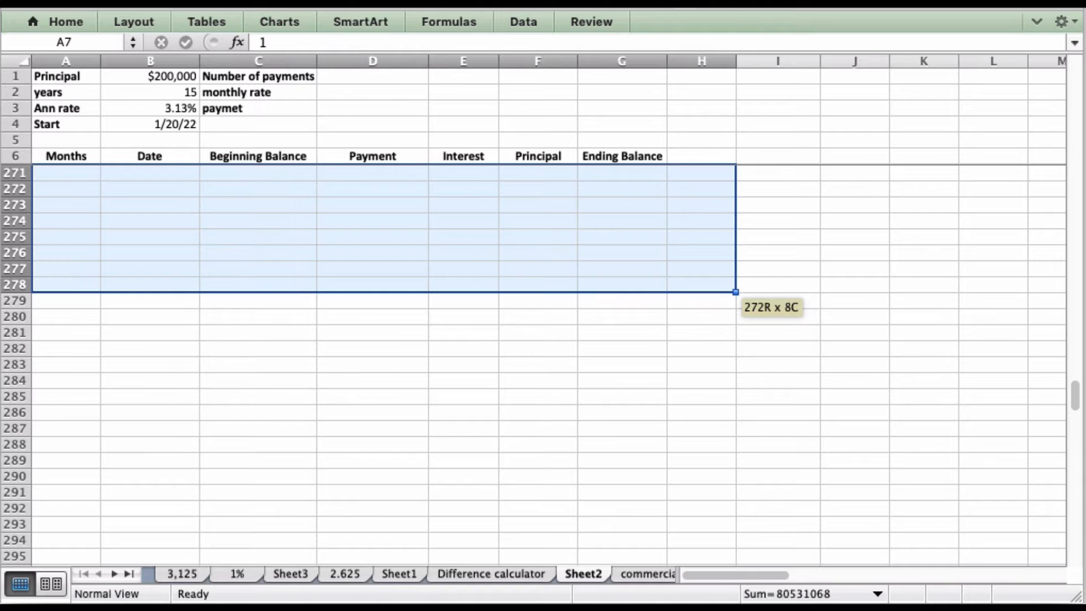
scroll(485, 332, "up", 20)
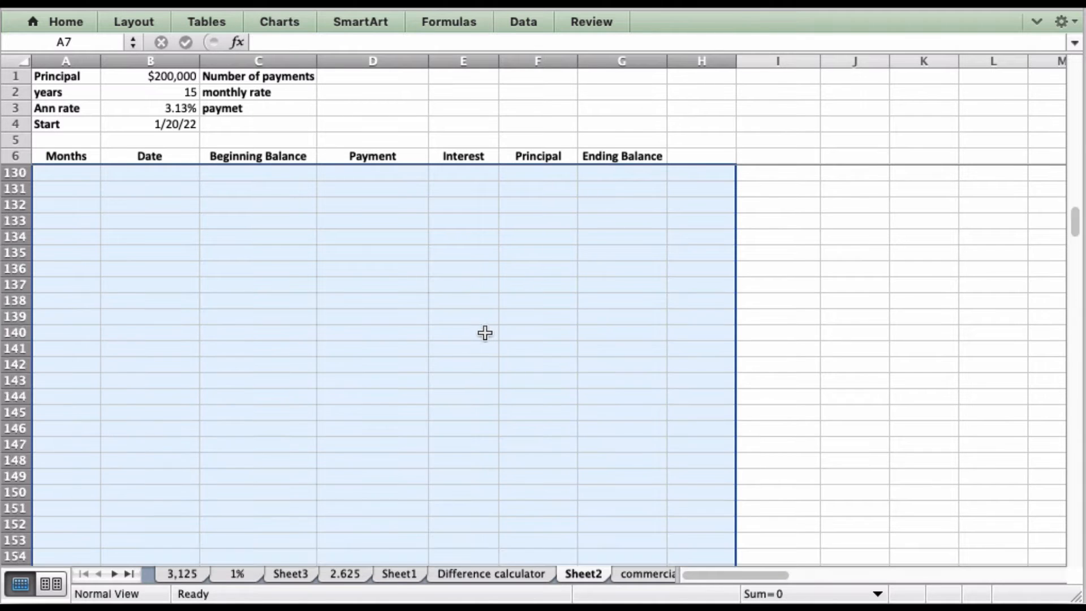
left_click(373, 284)
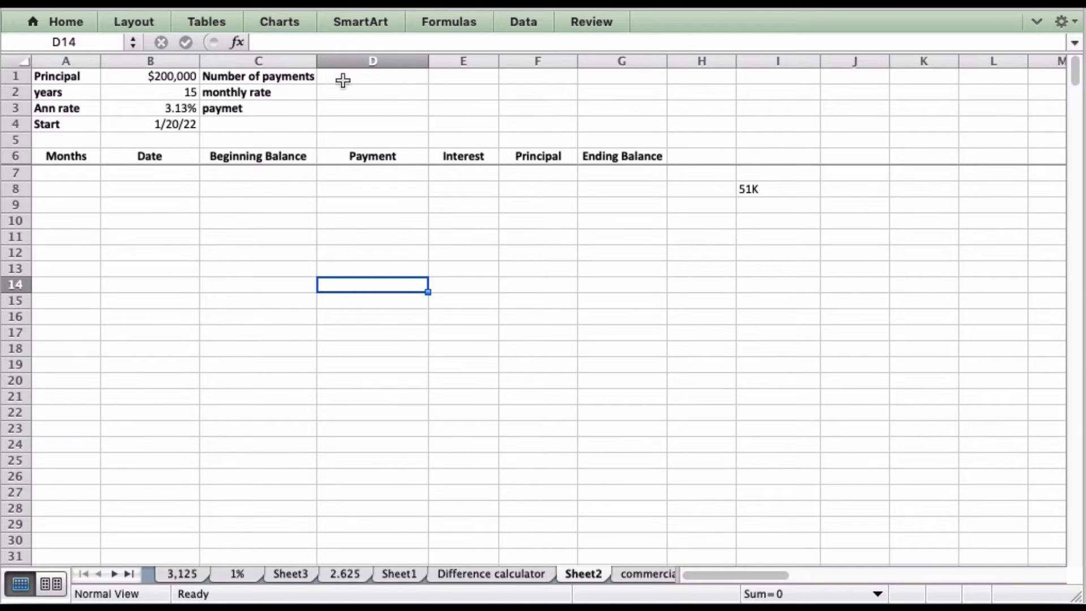
Calculate the number of payments in D1 as 12 times the years in B2, with =12*B2
left_click(380, 80)
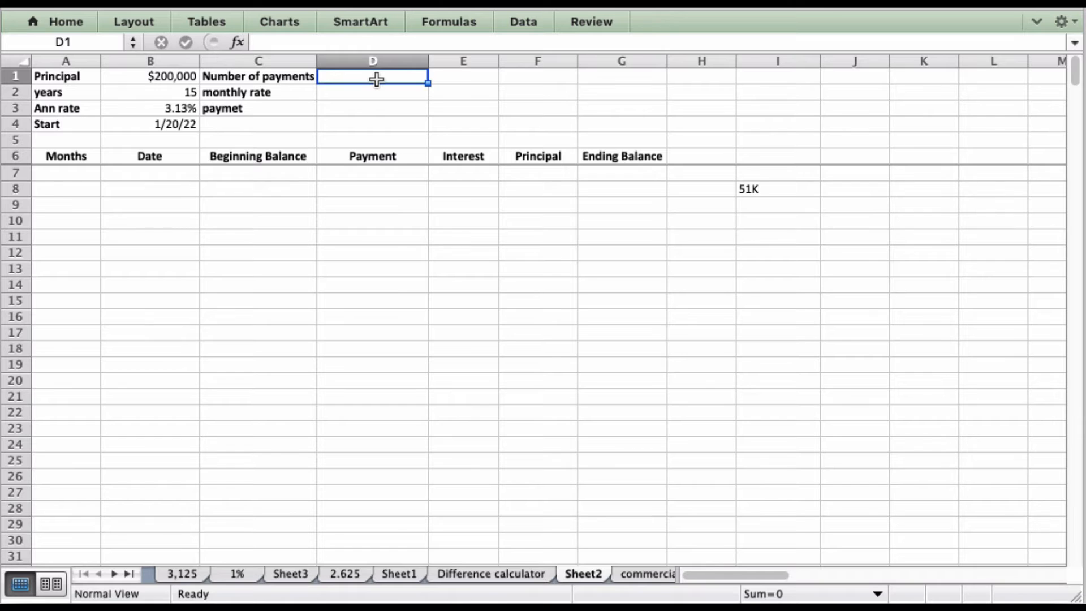
type("12")
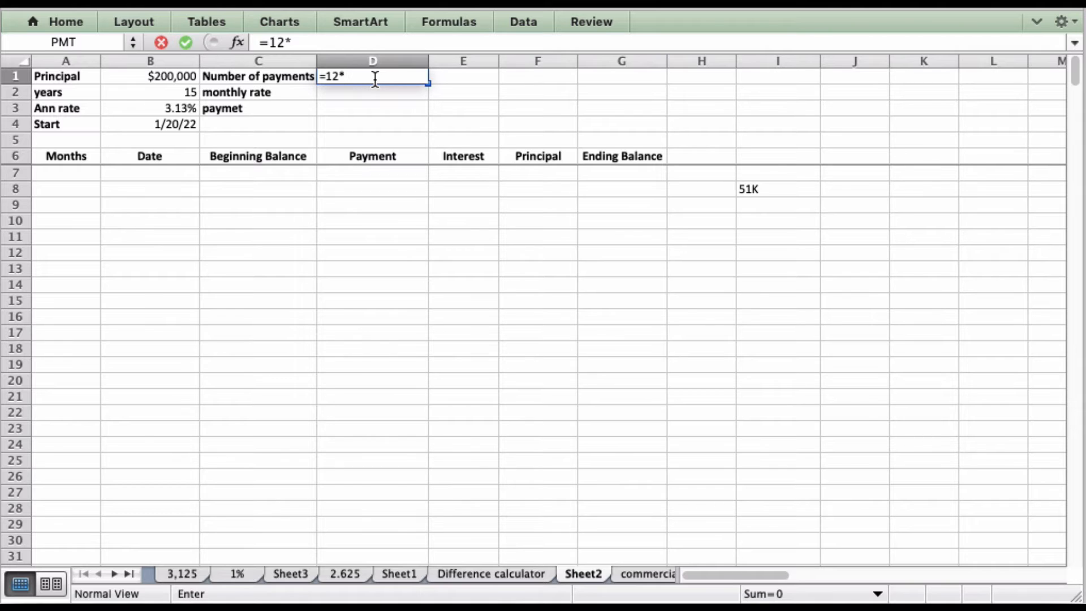
type("*")
left_click(148, 93)
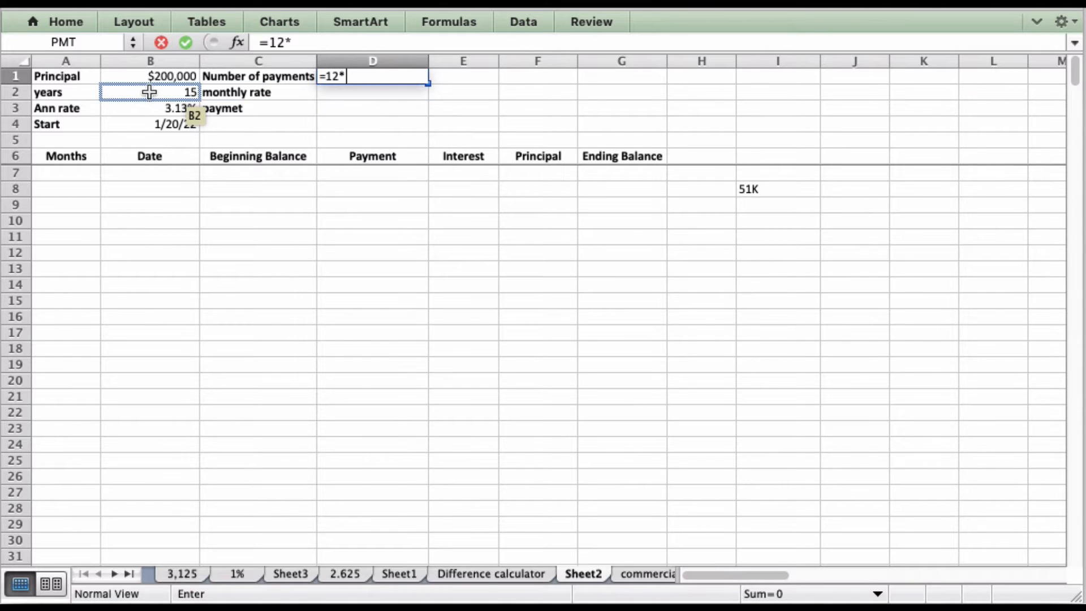
key("Return")
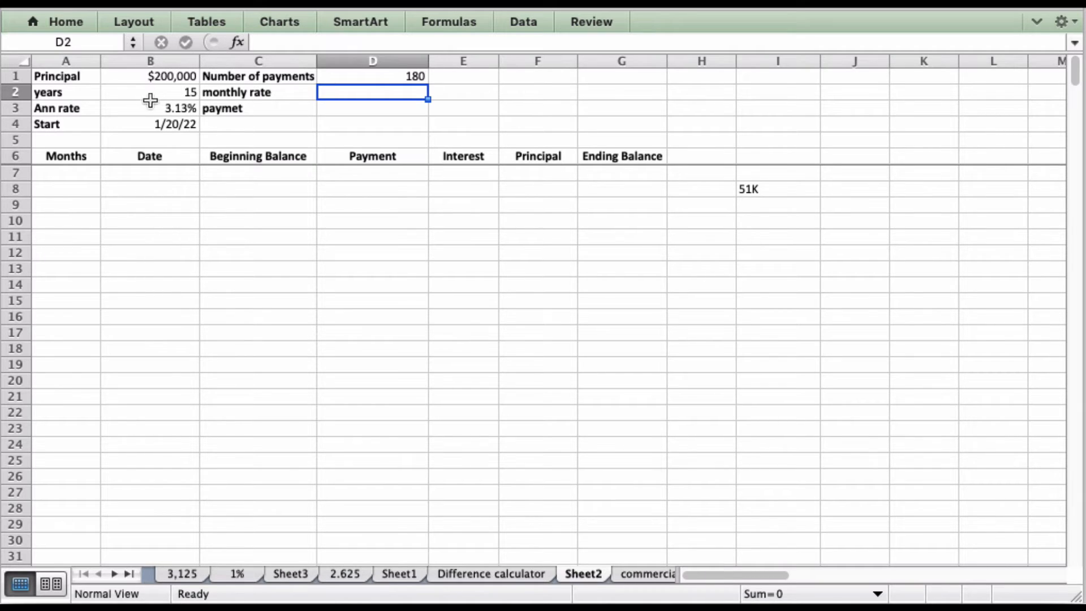
Calculate the monthly rate in D2 by dividing the annual rate by twelve, with =B3/12
type("=")
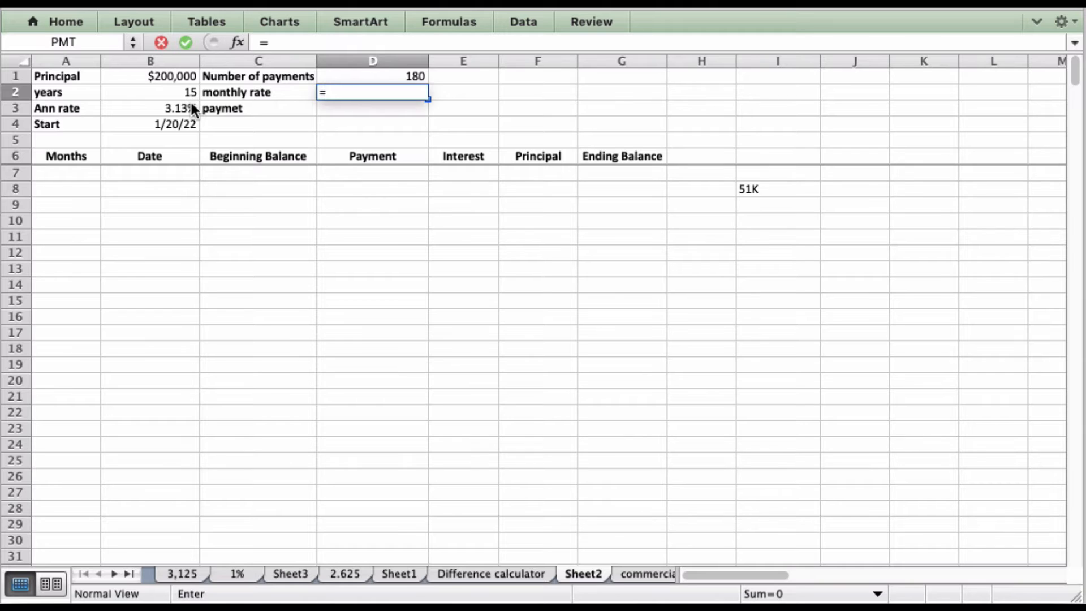
left_click(191, 106)
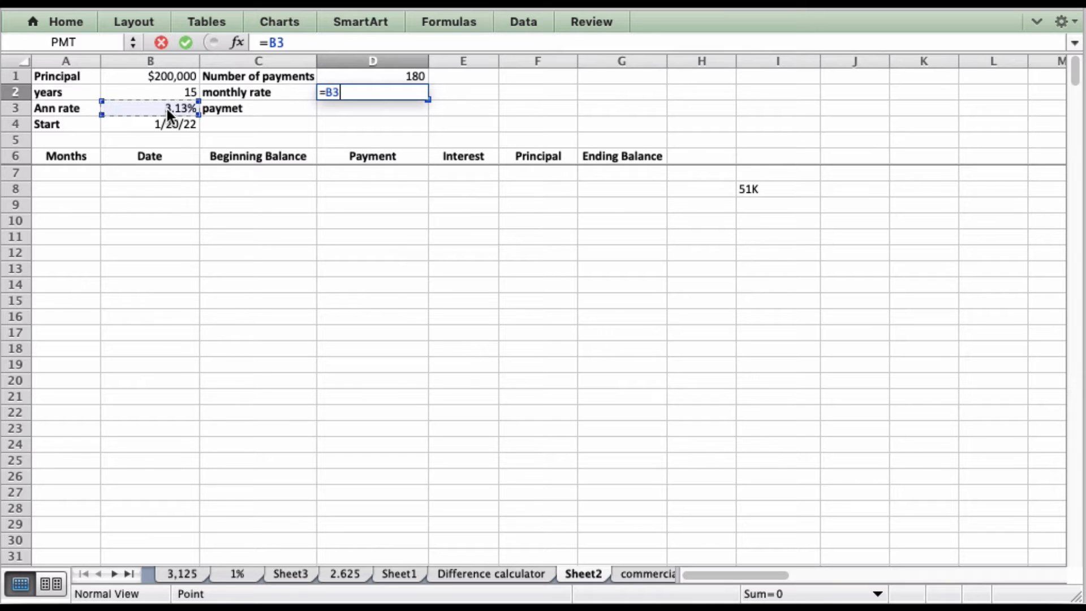
type("/")
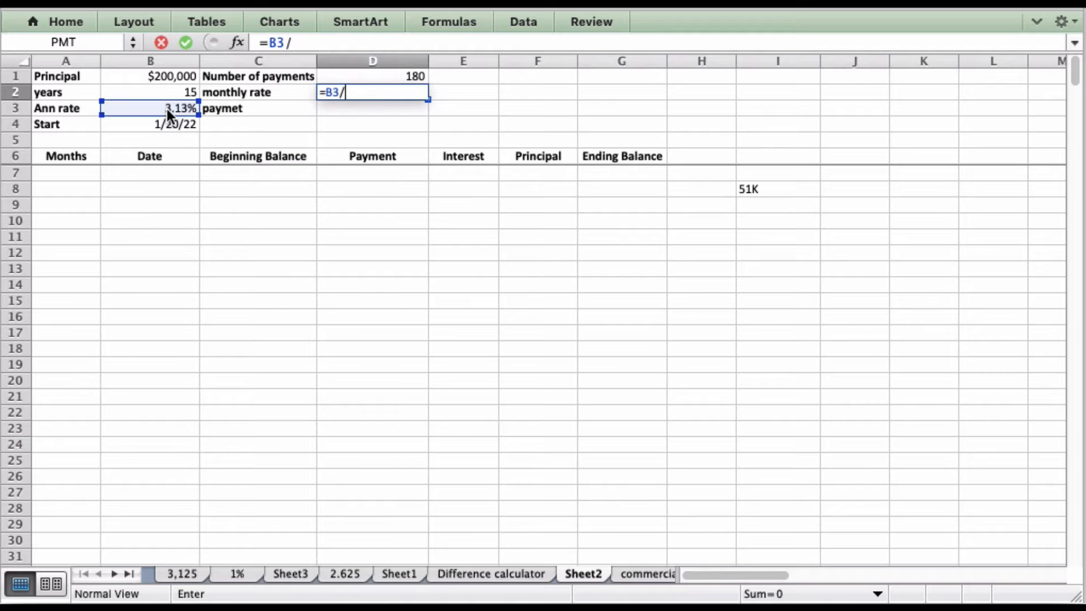
type("12")
key("Return")
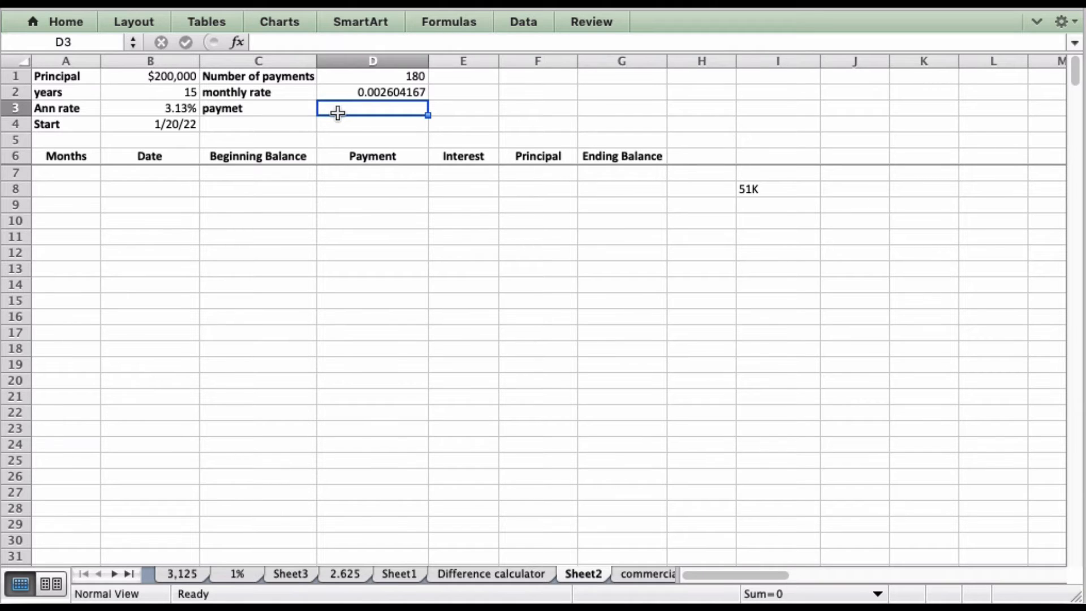
Calculate the monthly payment in D3 with the formula =PMT(D2,D1,-B1,0)
type("=p")
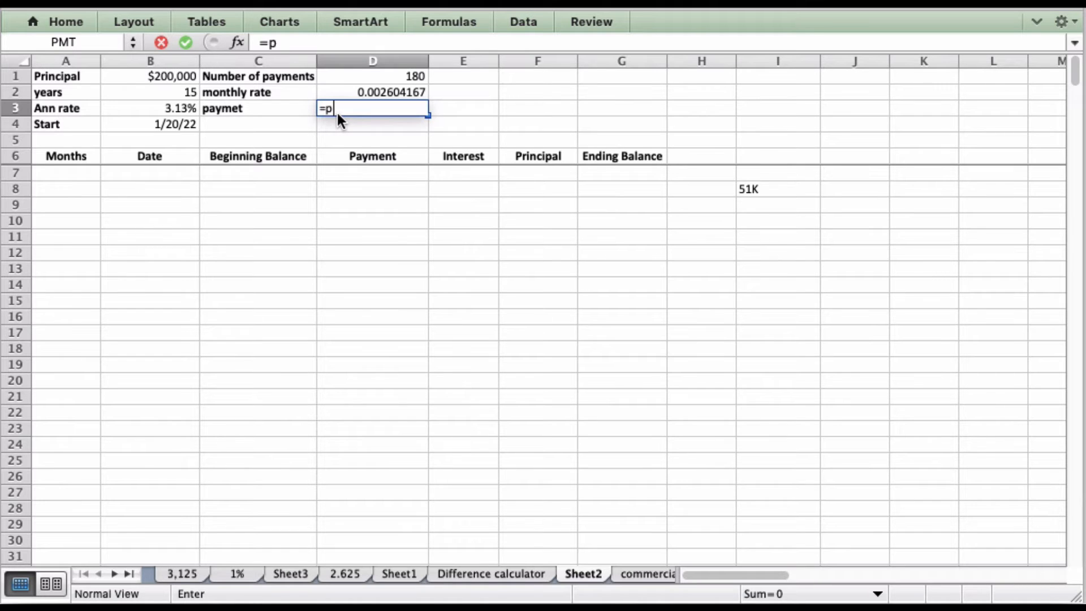
type("mt(")
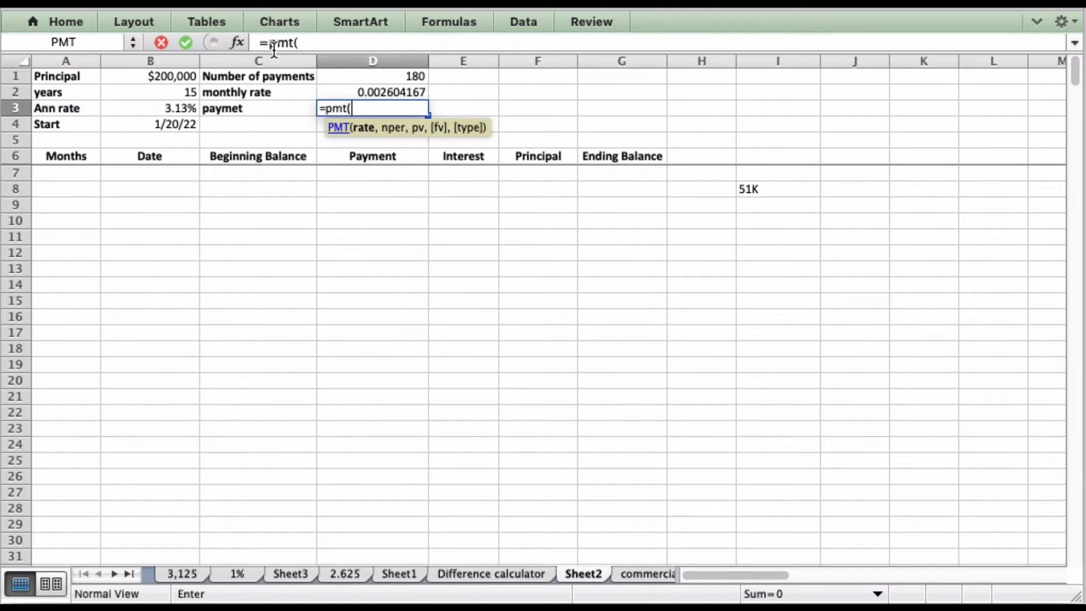
left_click(322, 42)
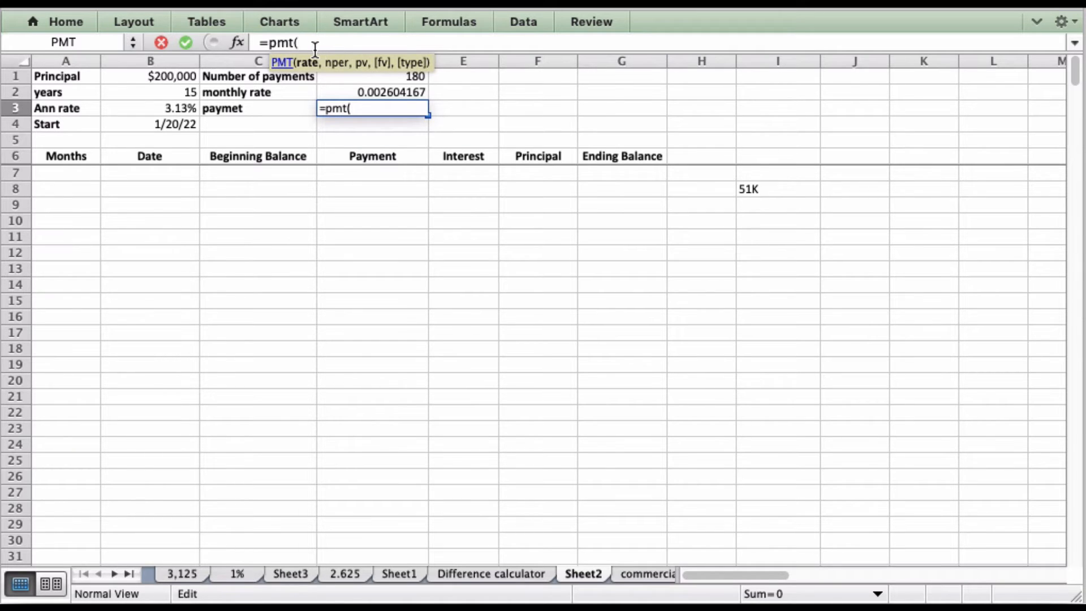
left_click(307, 75)
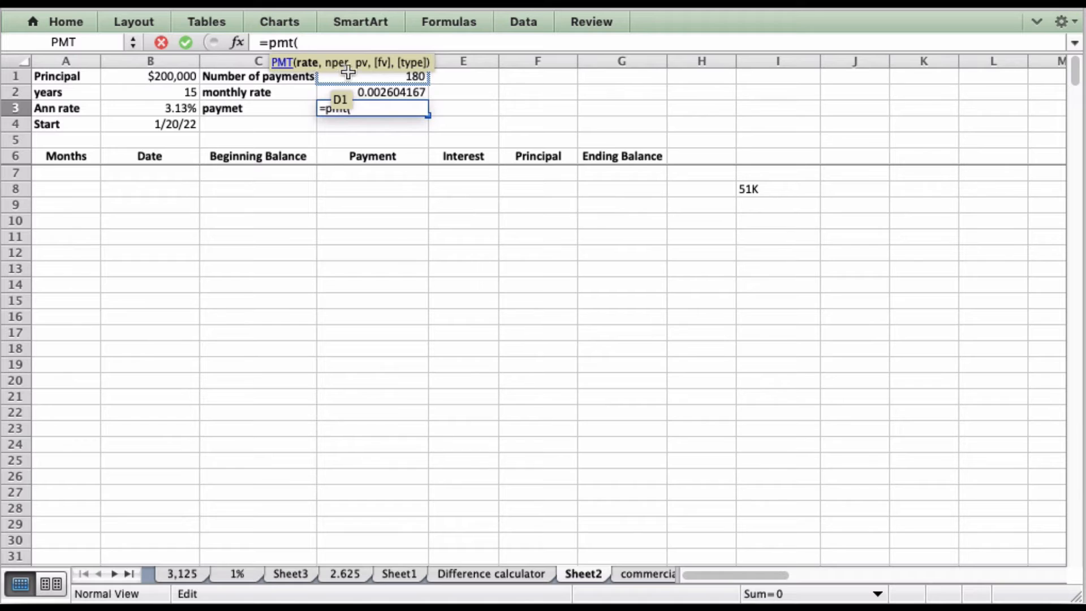
left_click(371, 92)
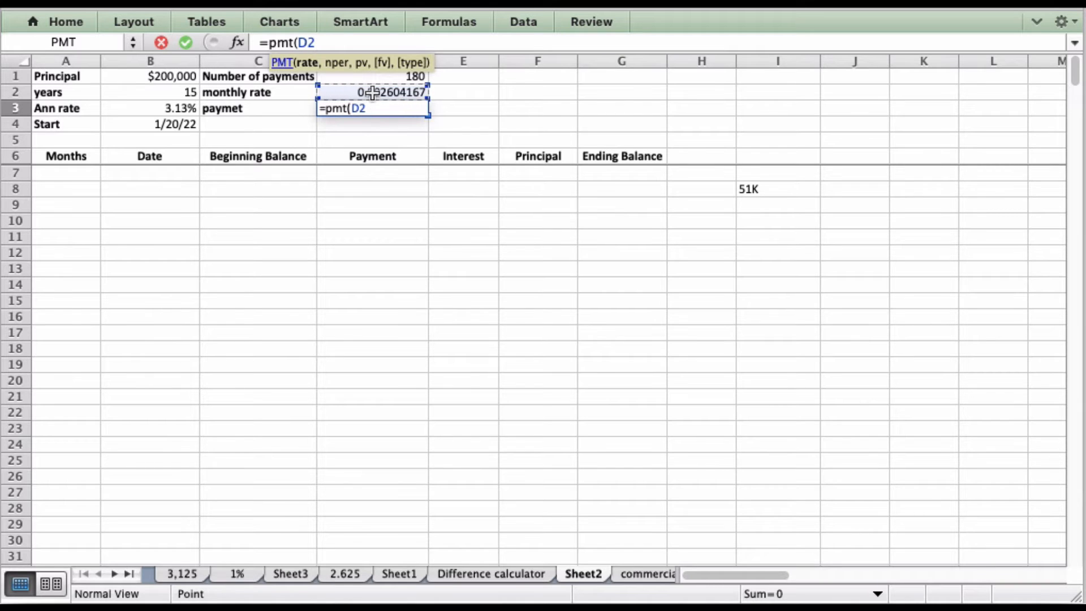
type(",")
left_click(376, 77)
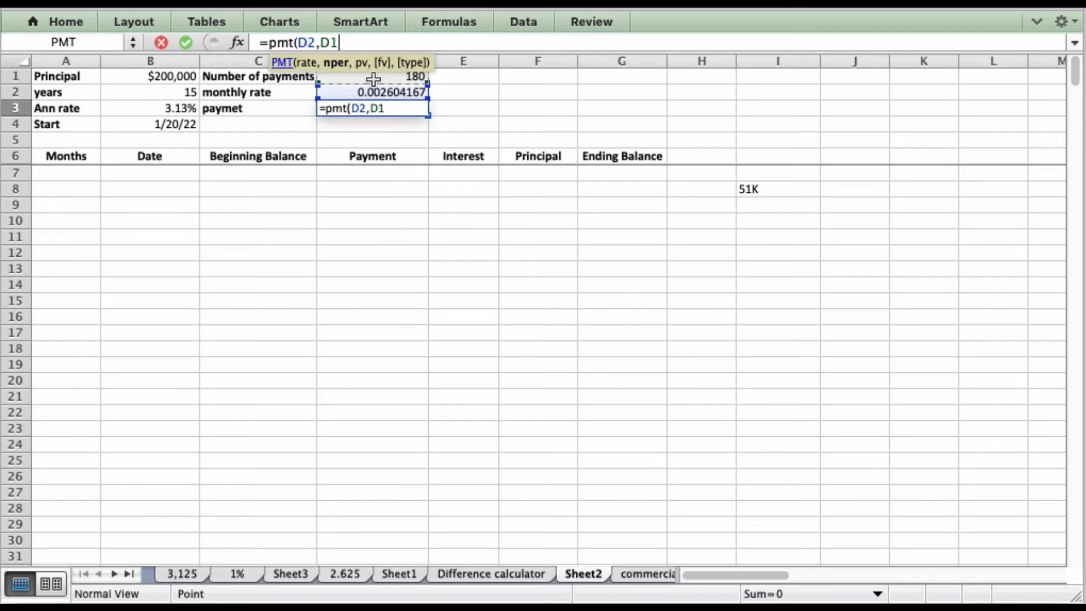
type(",-")
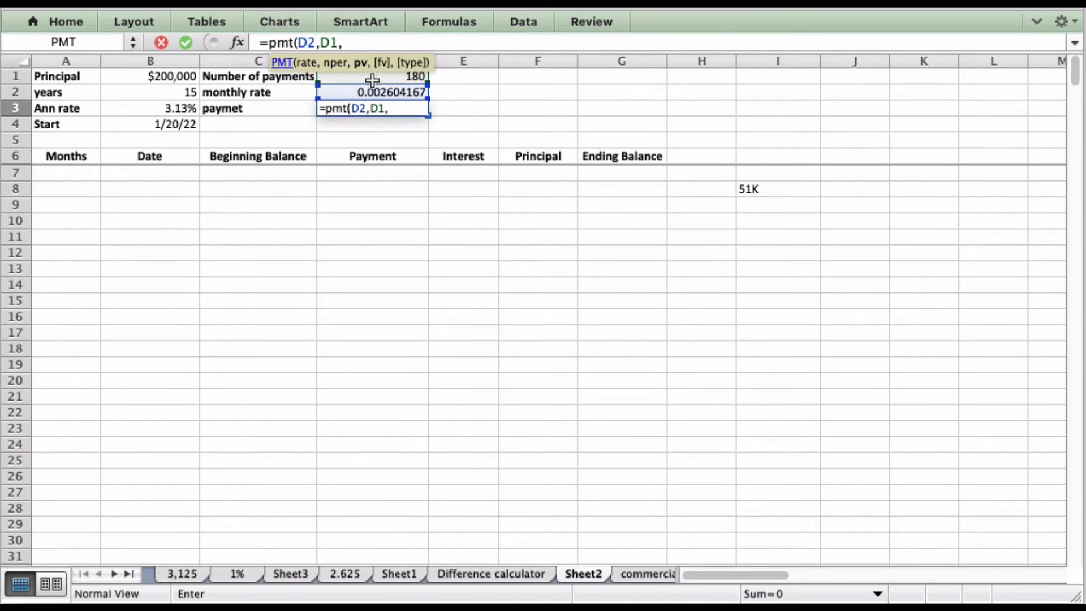
left_click(169, 78)
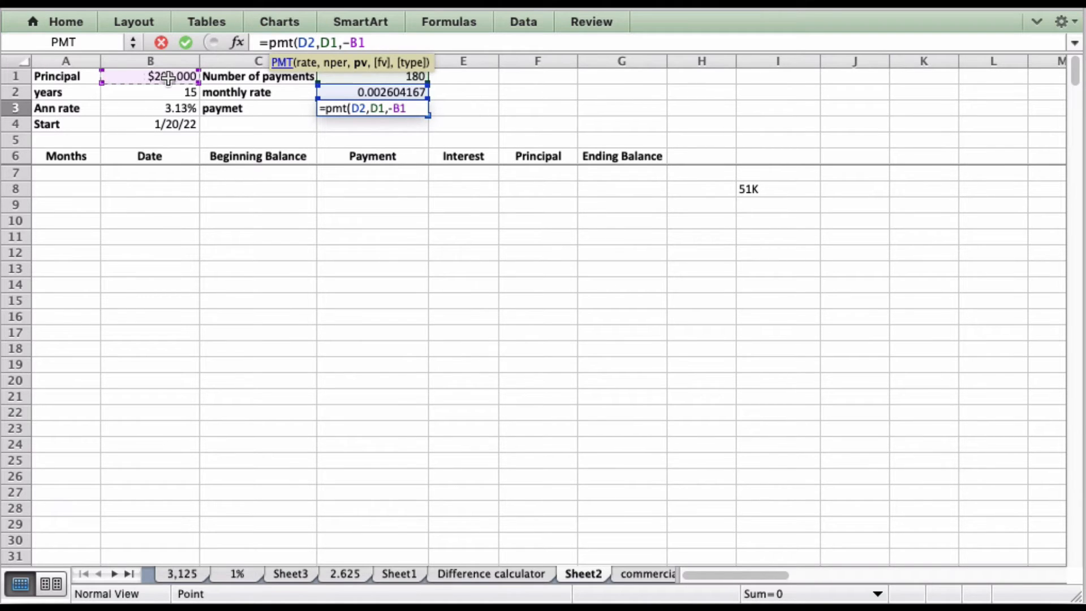
type(",")
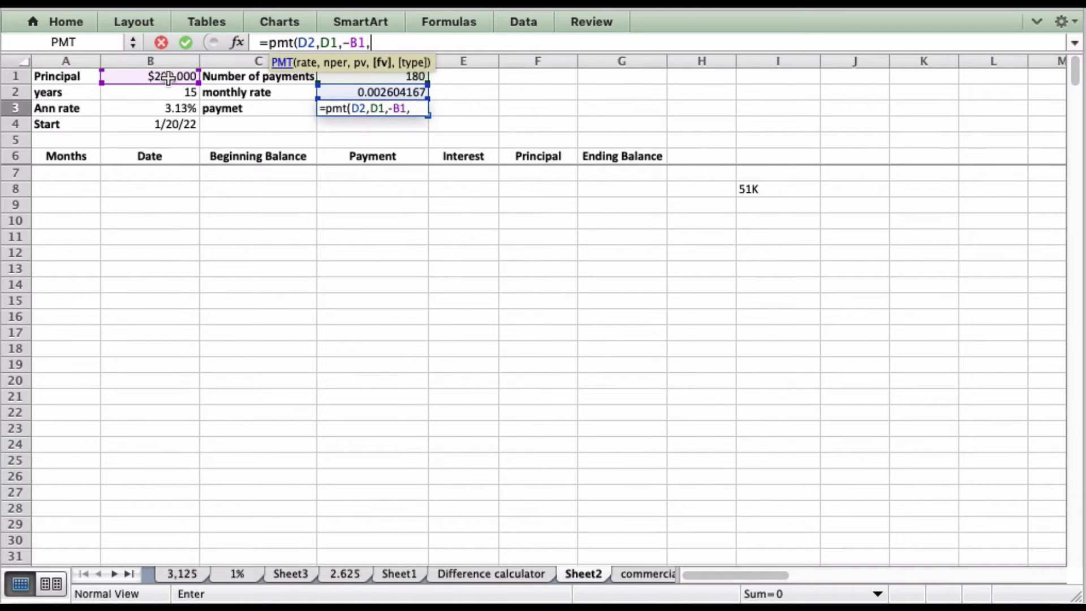
type("0)")
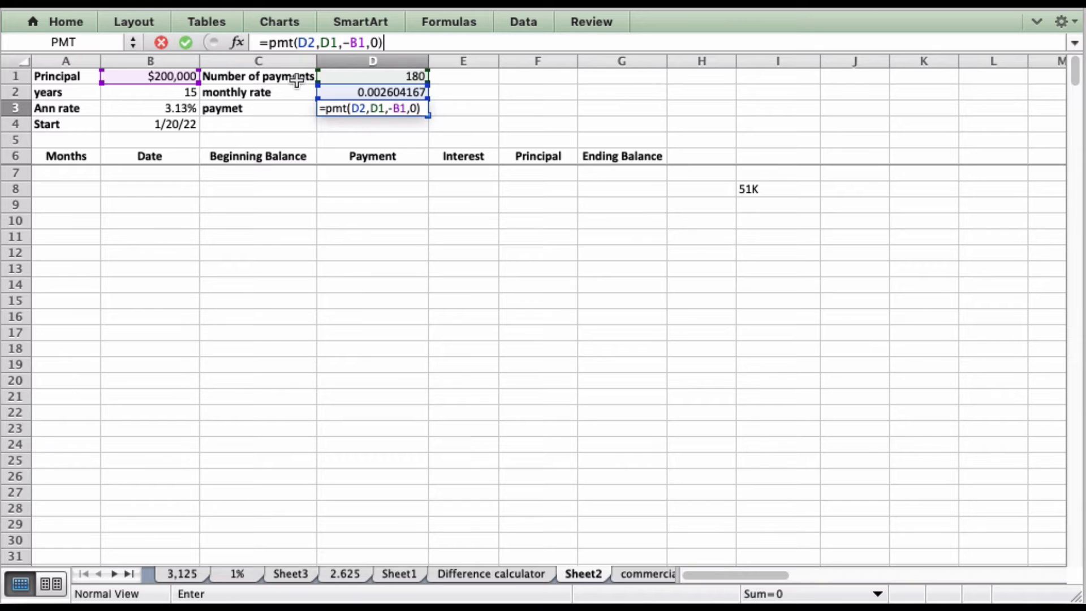
key("Return")
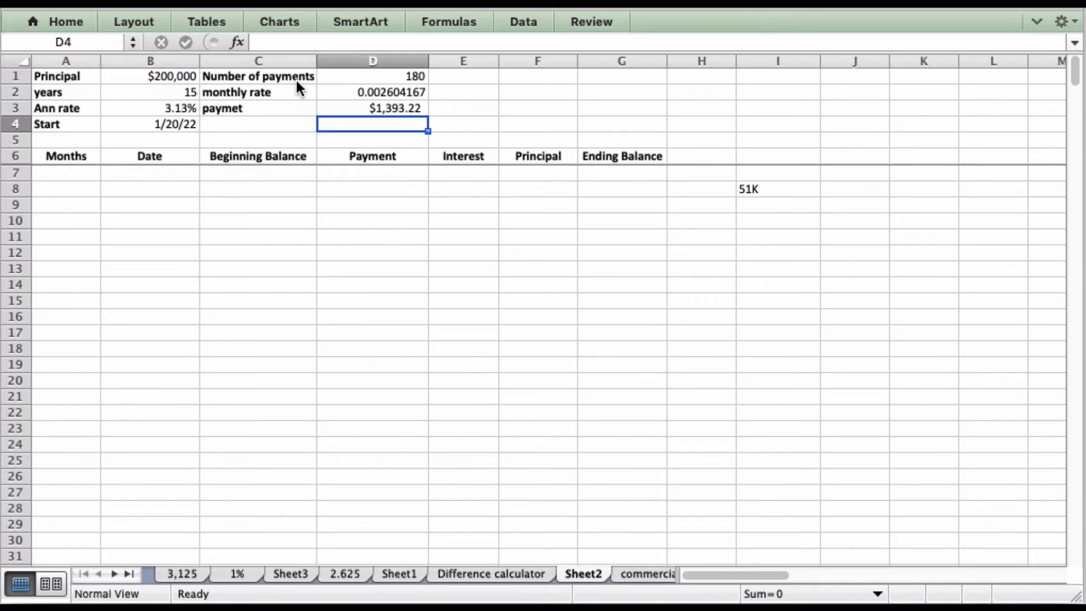
Review the cell references used by the monthly payment formula in D3
left_click(394, 110)
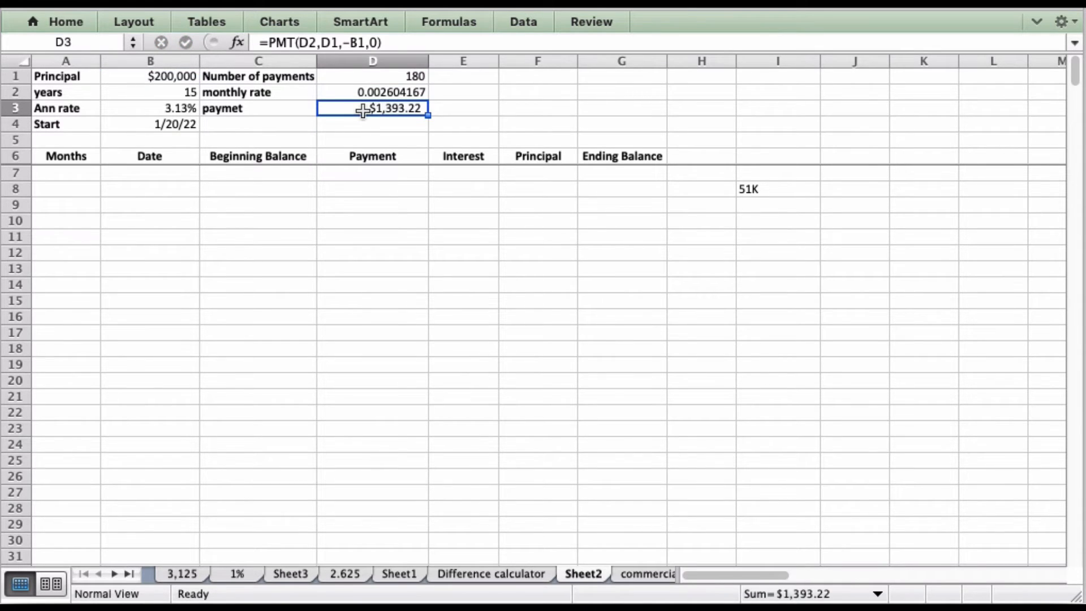
double_click(362, 110)
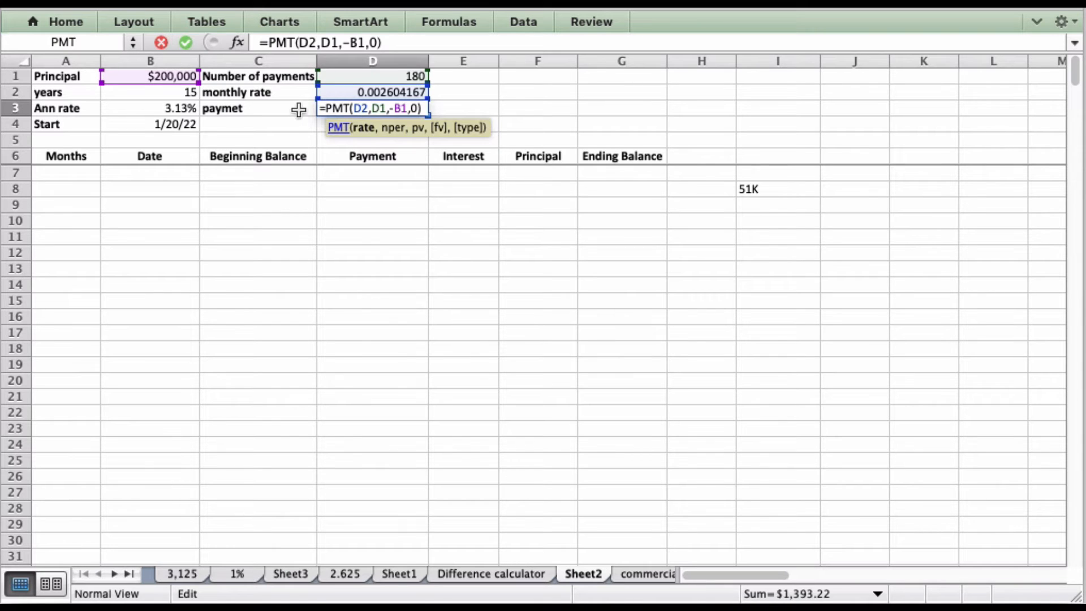
key("Return")
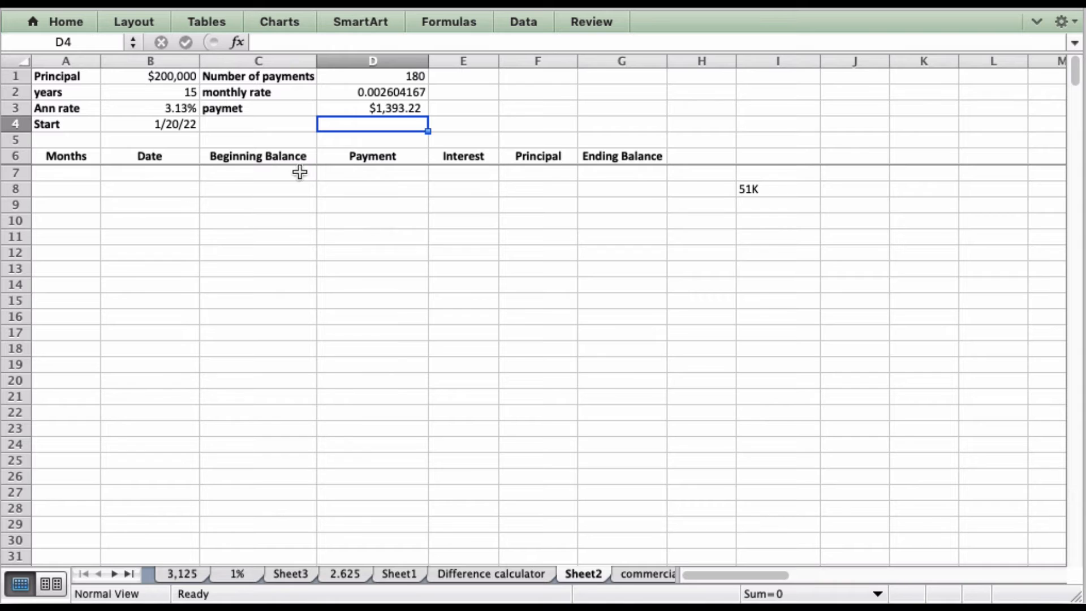
Enter the first three month numbers, 1, 2 and 3, in A7:A9 of the Months column
left_click(55, 177)
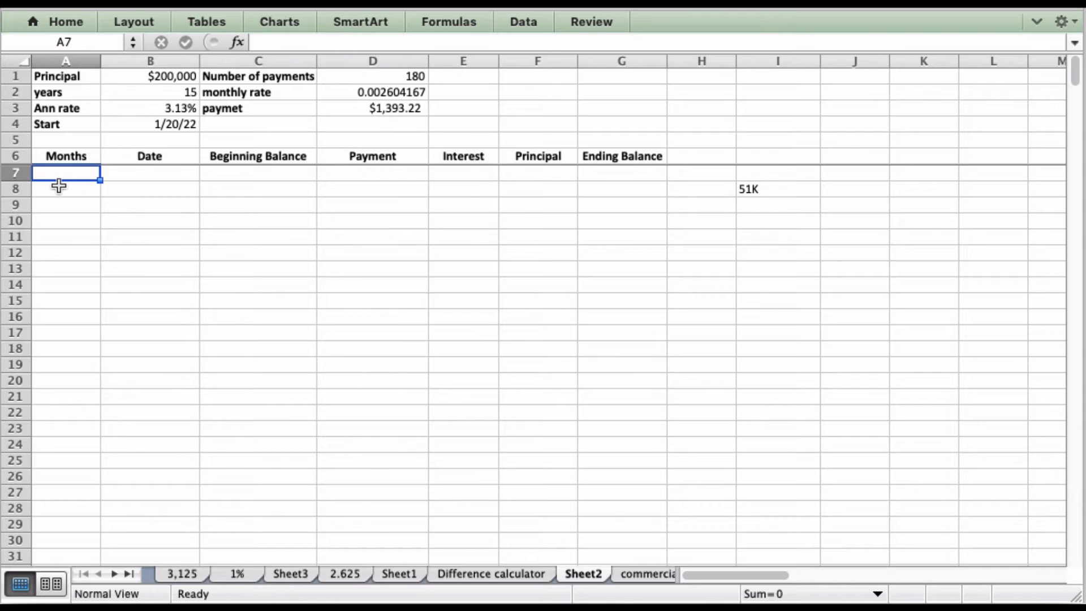
type("1")
key("Return")
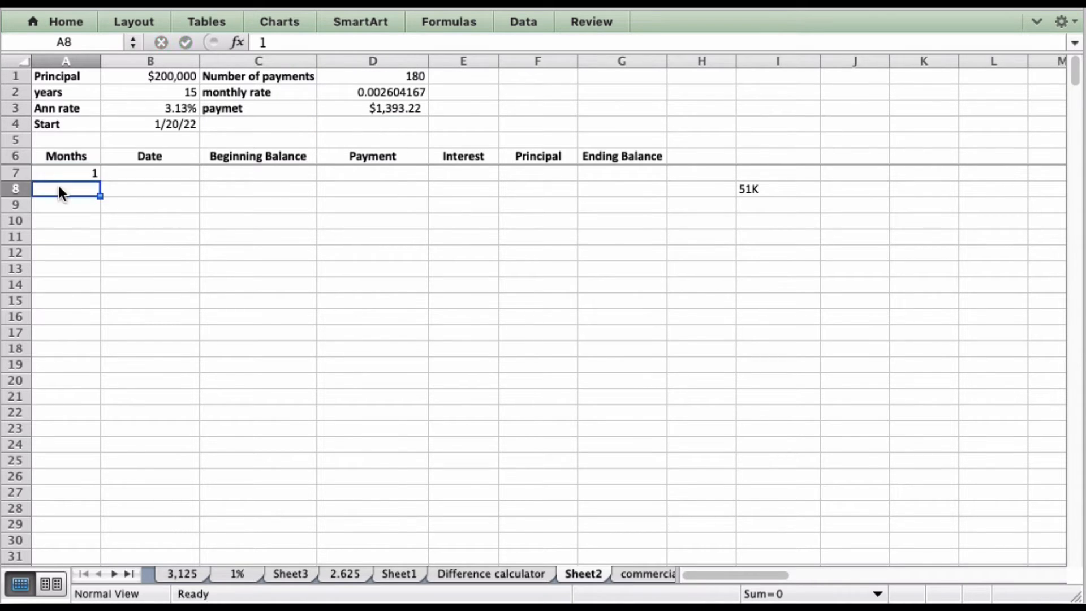
type("2")
key("Return")
type("3")
key("Return")
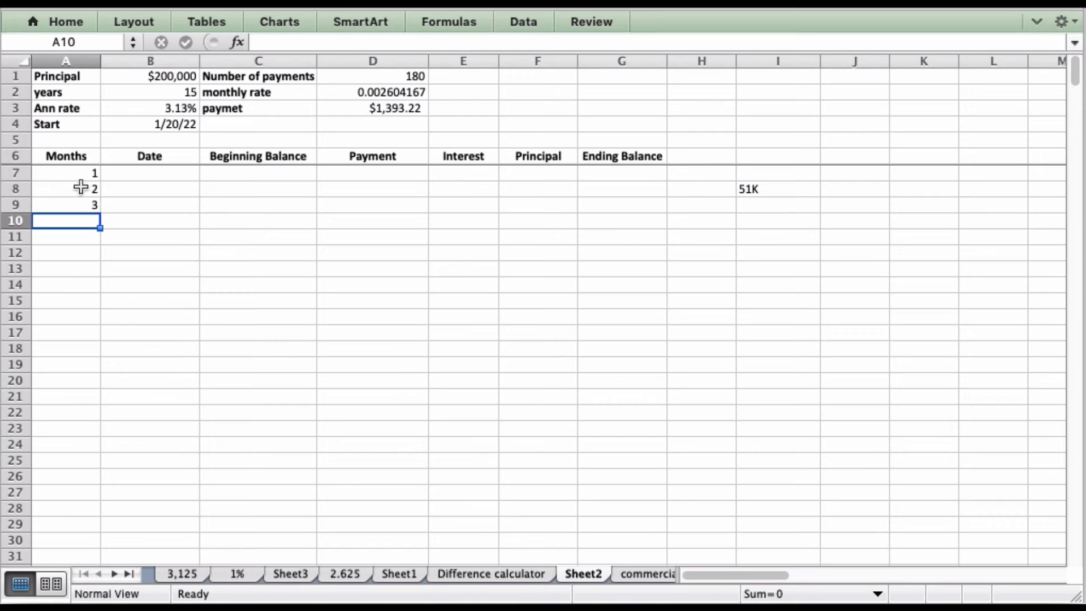
Enter the first three payment dates, 1/20/22, 2/20/22 and 3/20/22, in B7:B9
left_click(144, 176)
type("1/")
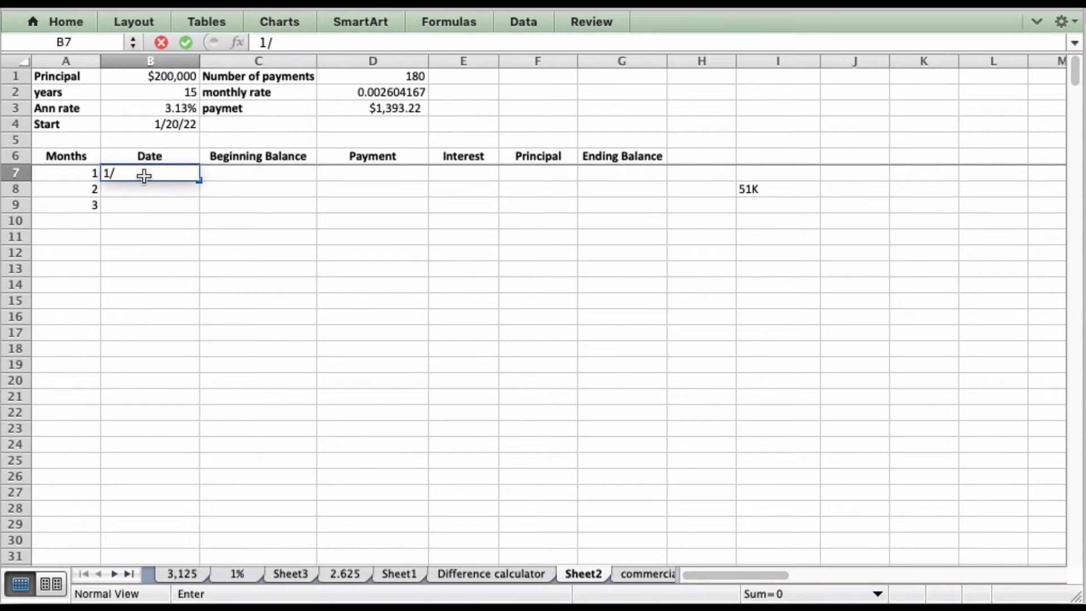
type("20/22")
key("Return")
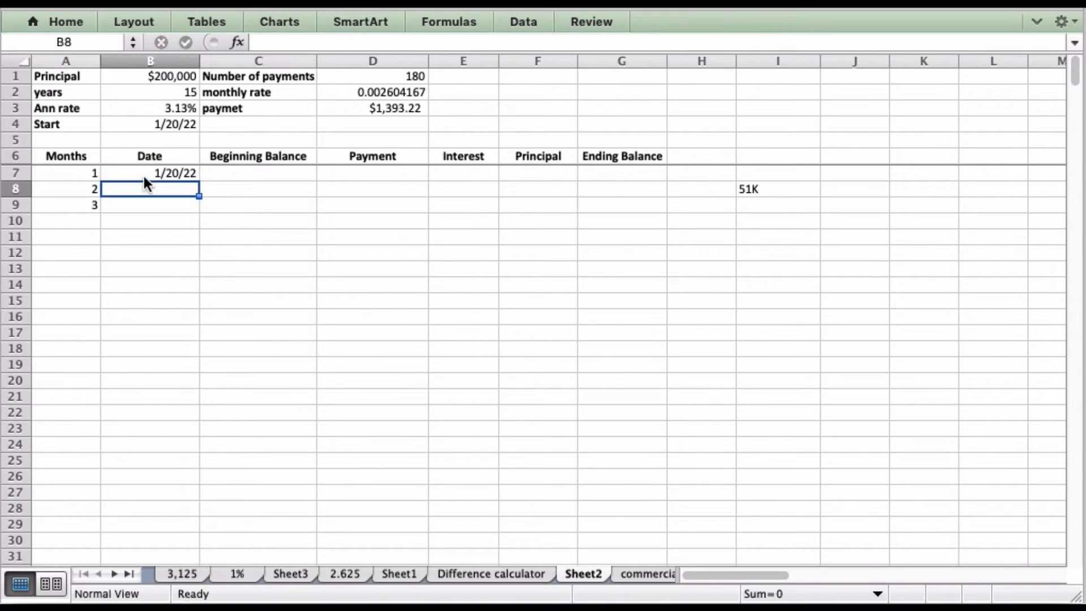
type("2/20")
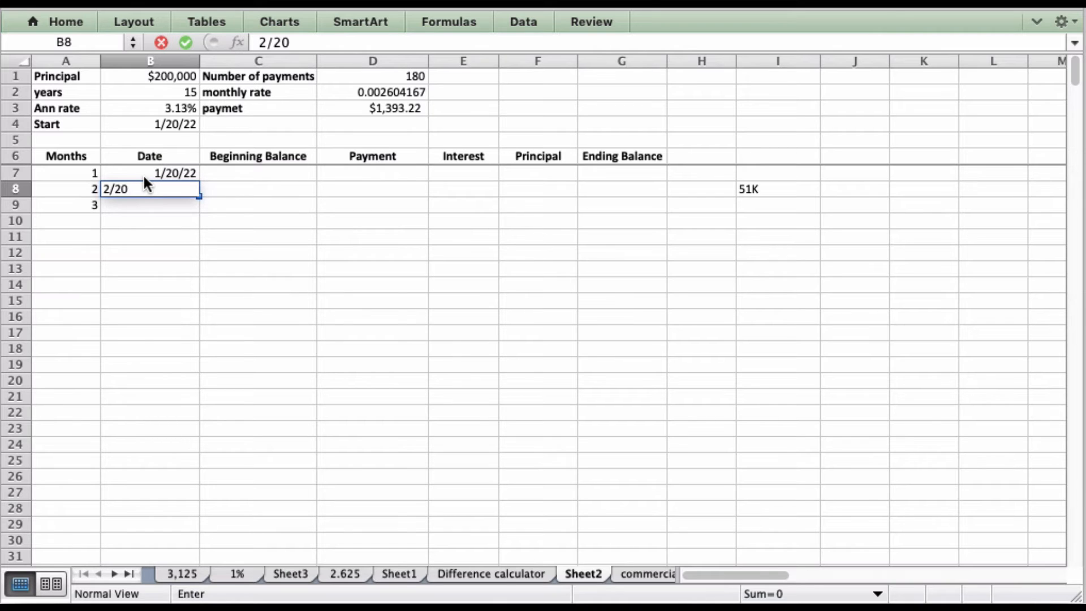
type("/22")
key("Return")
type("3/")
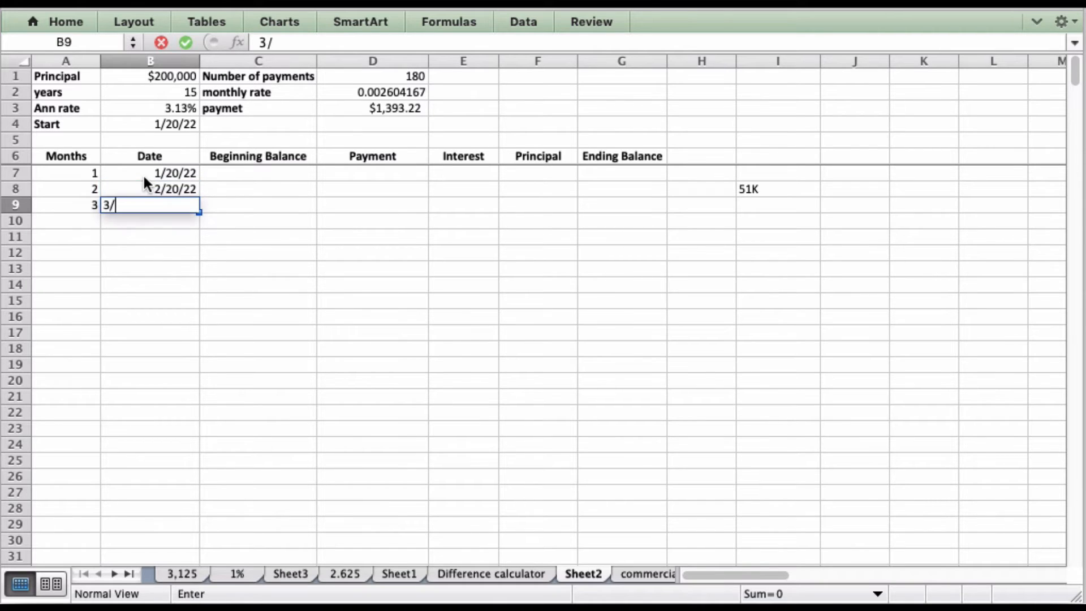
type("20/22")
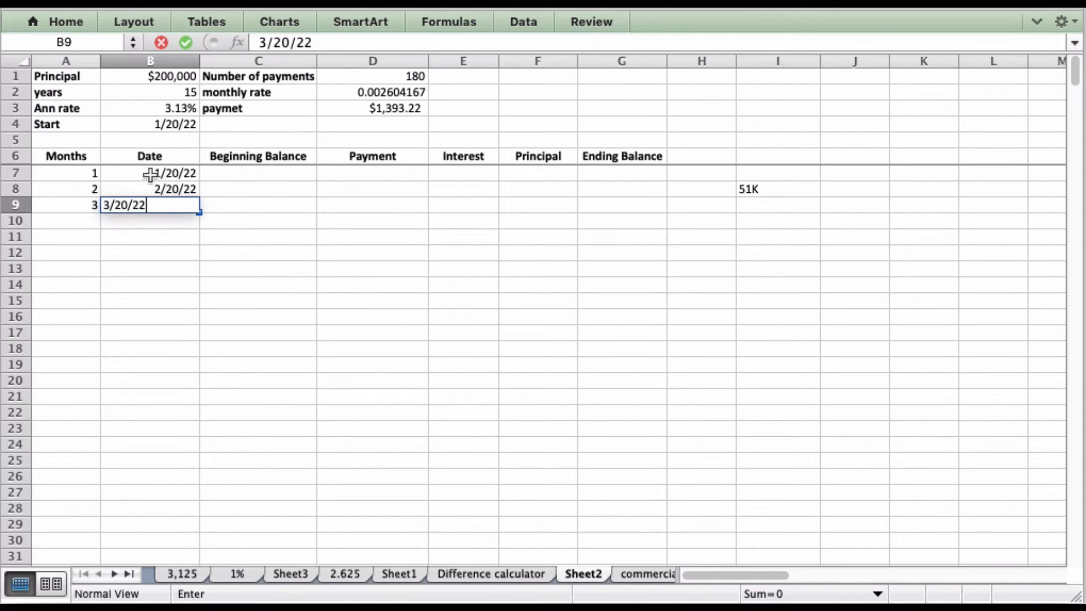
key("Return")
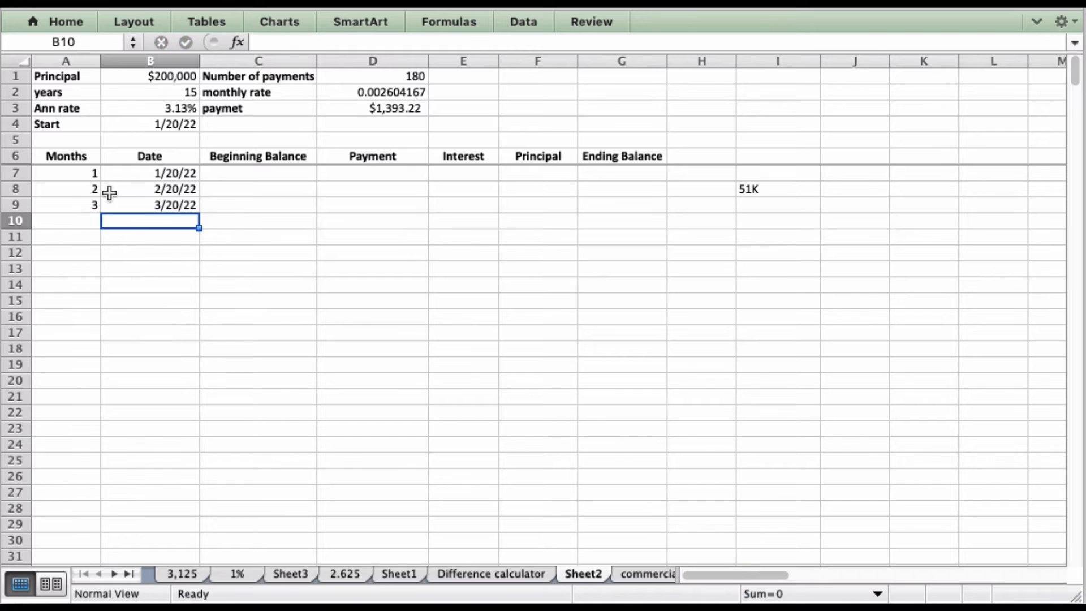
Fill the month and date series from A7:B9 down to row 187, and clear the surplus month 181 row
left_click_drag(82, 171, 195, 471)
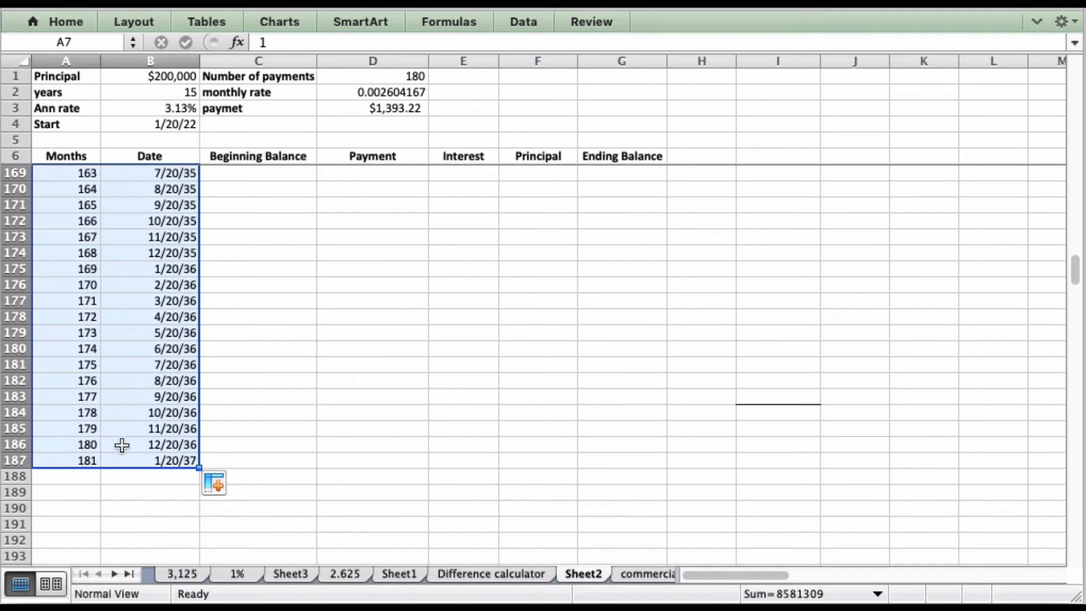
left_click_drag(72, 459, 242, 476)
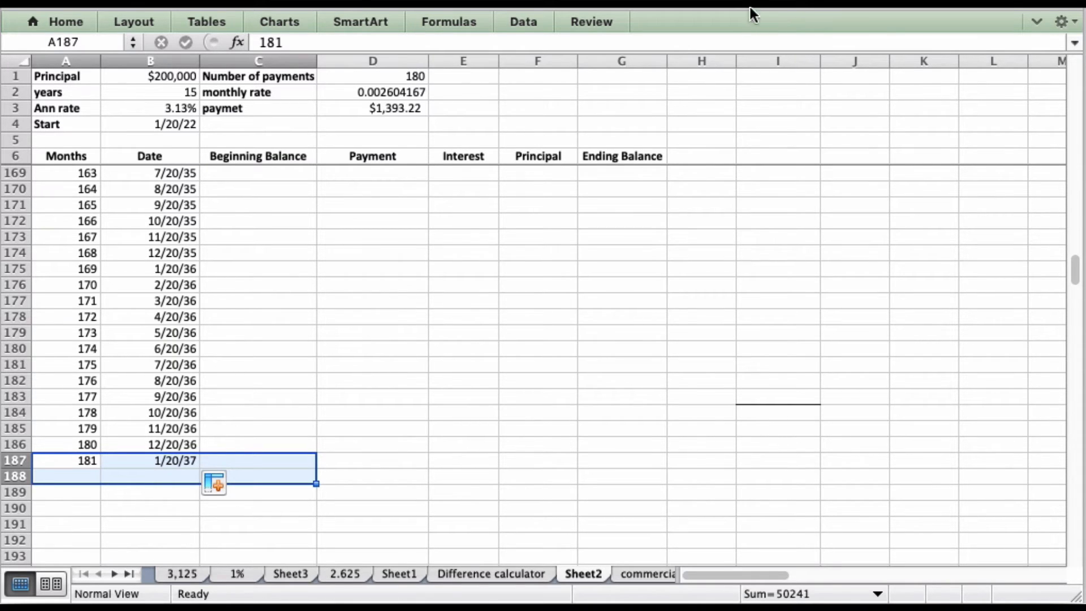
key("Delete")
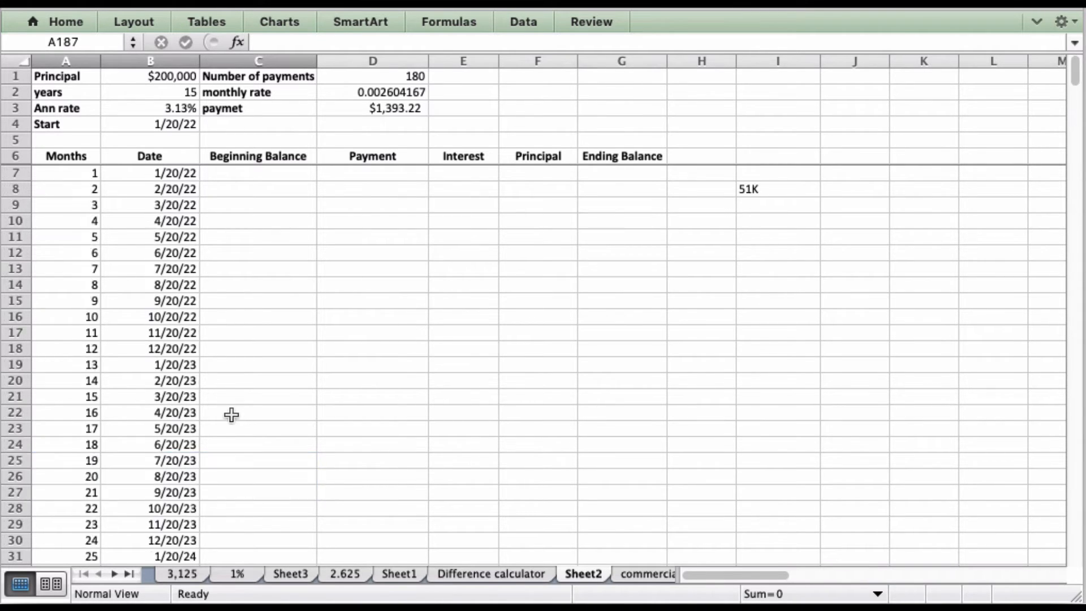
Link the first beginning balance in C7 to the loan principal with =B1
scroll(229, 415, "up", 20)
left_click(235, 173)
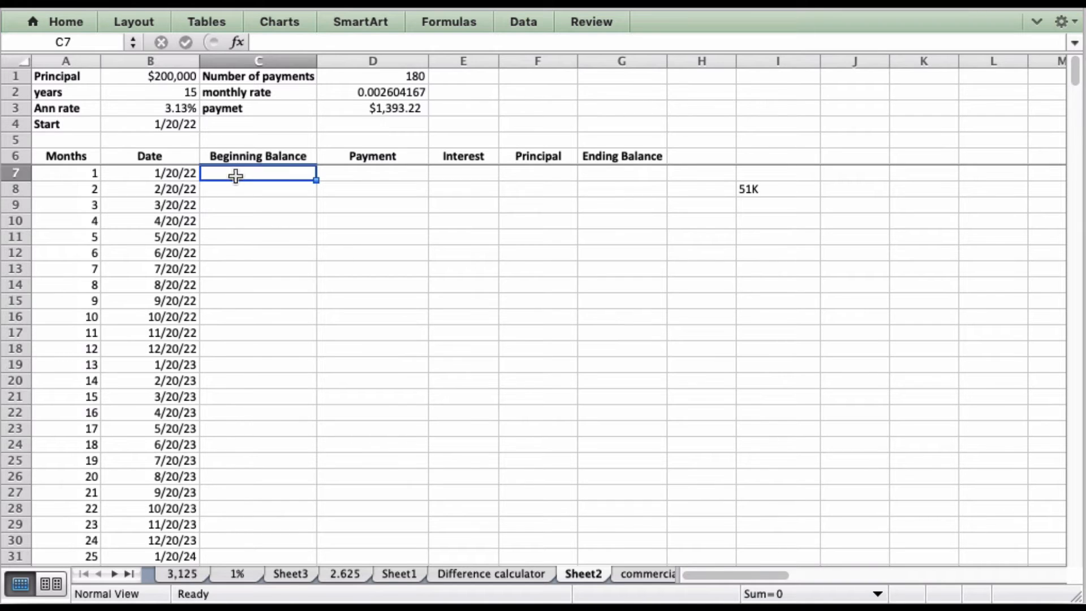
type("=")
left_click(145, 107)
left_click(167, 78)
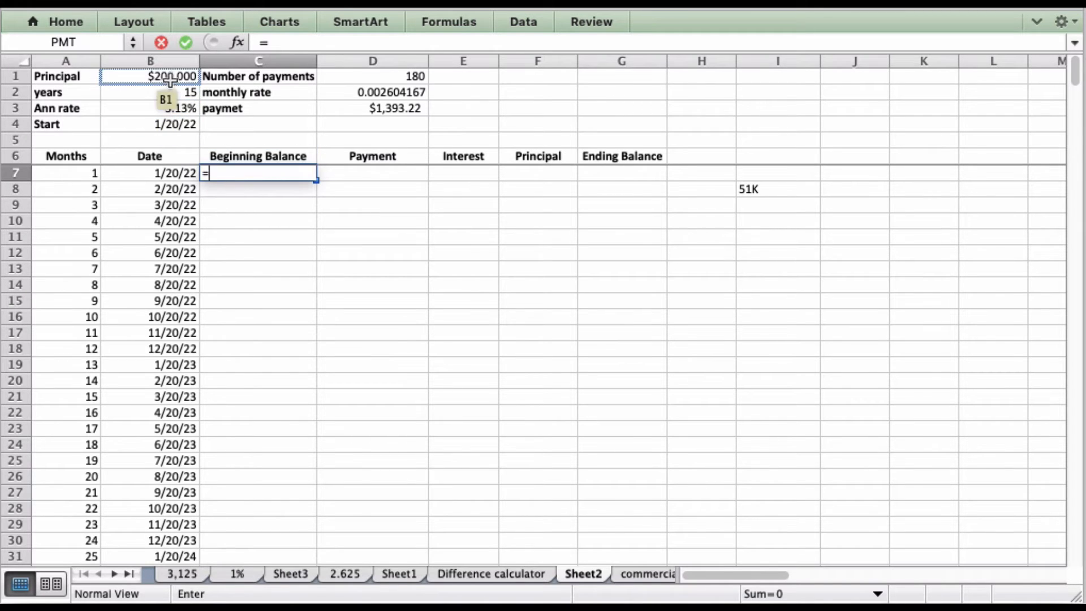
key("Return")
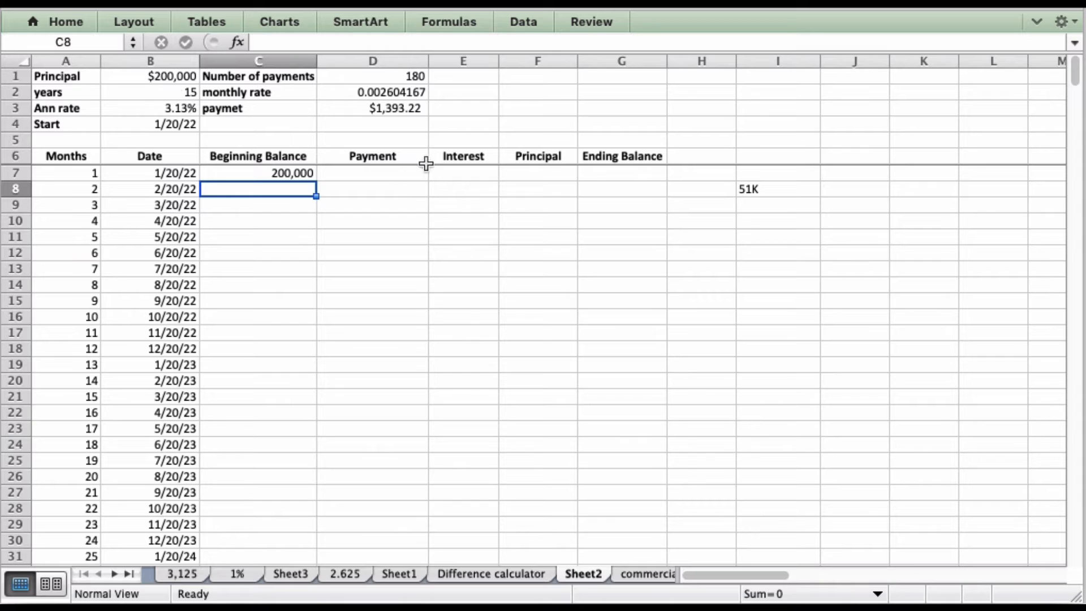
Link the first payment in D7 to the calculated monthly payment with =D3
left_click(386, 174)
type("=")
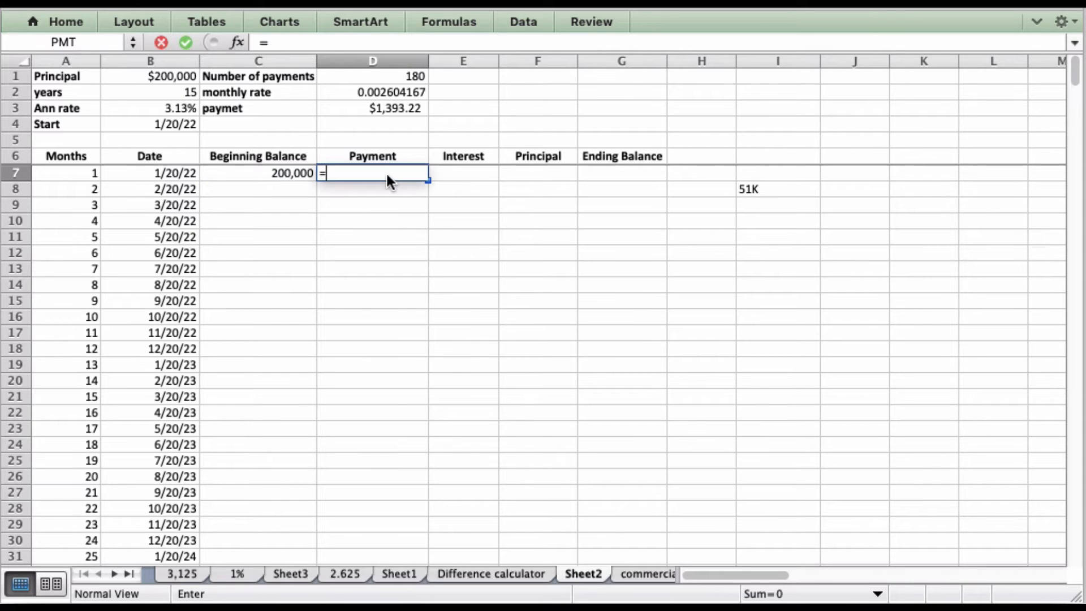
left_click(380, 109)
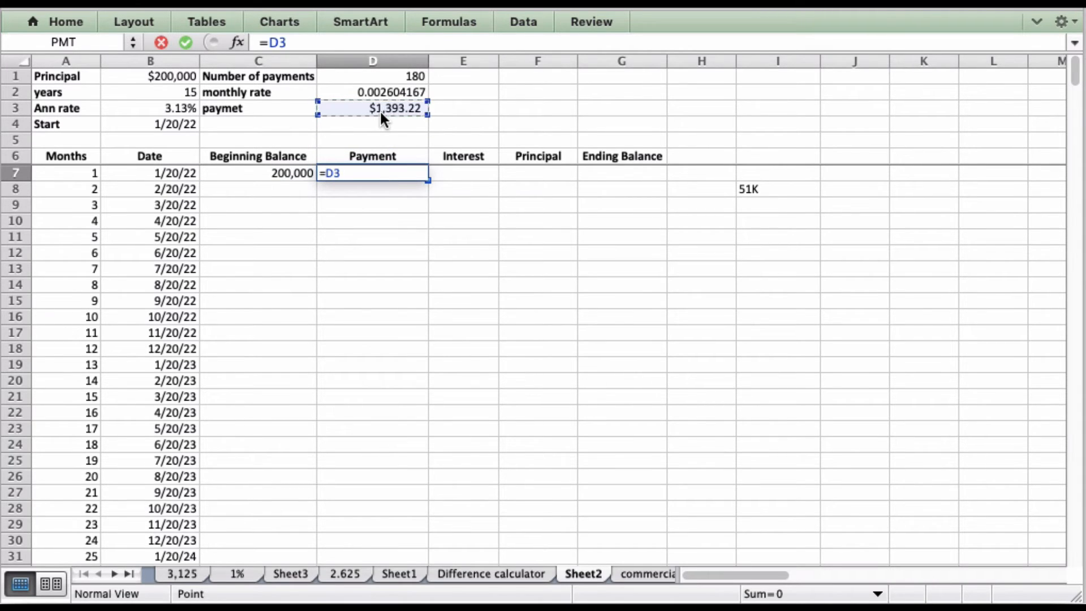
key("Return")
Calculate the first month's interest in E7 as monthly rate times beginning balance, with =D2*C7
left_click(464, 172)
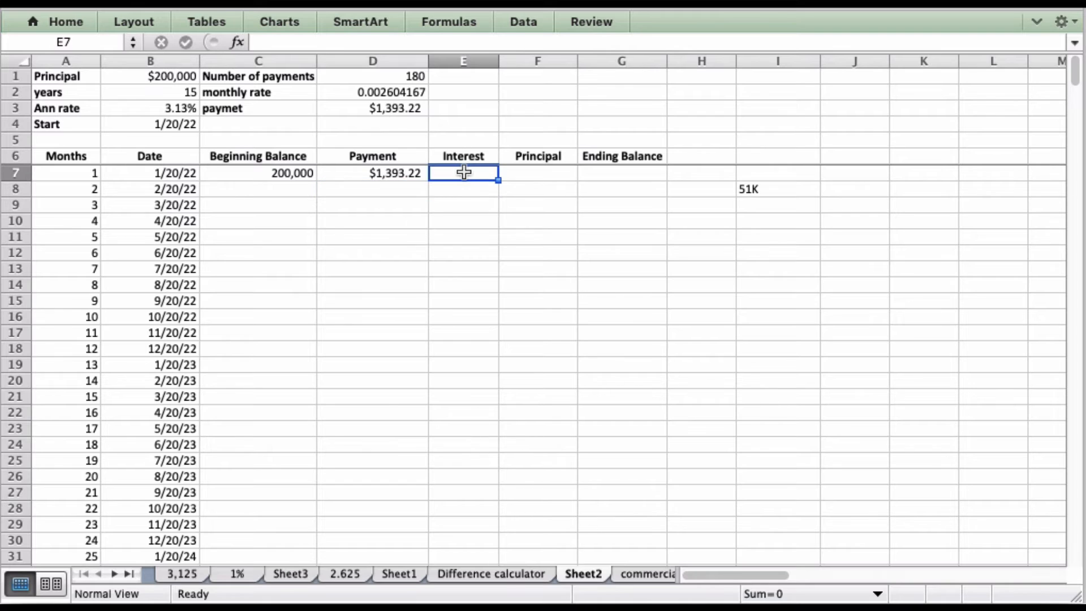
type("=")
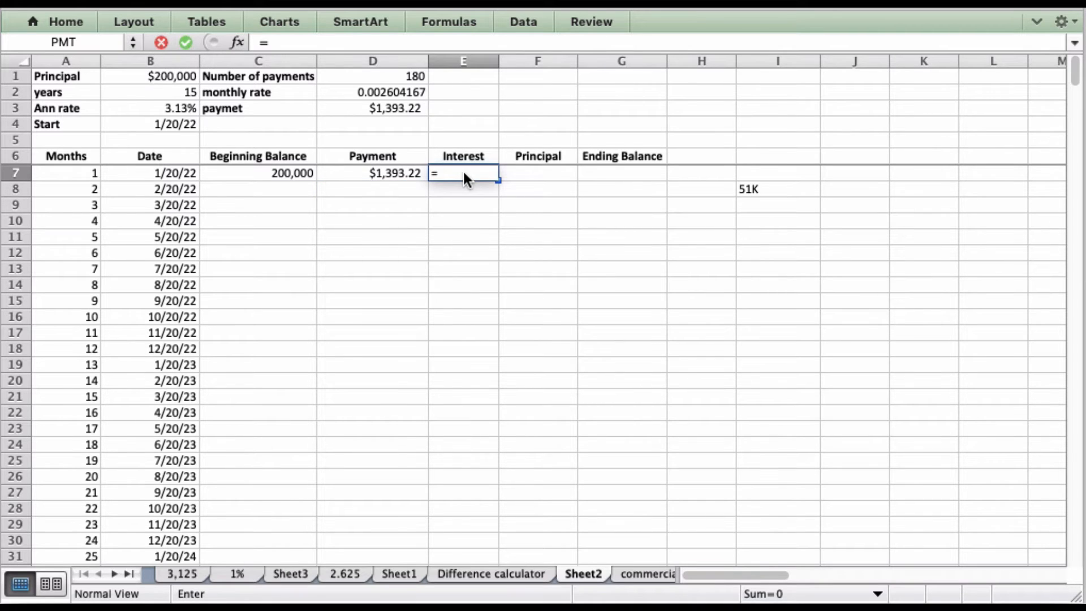
left_click(412, 109)
left_click(409, 93)
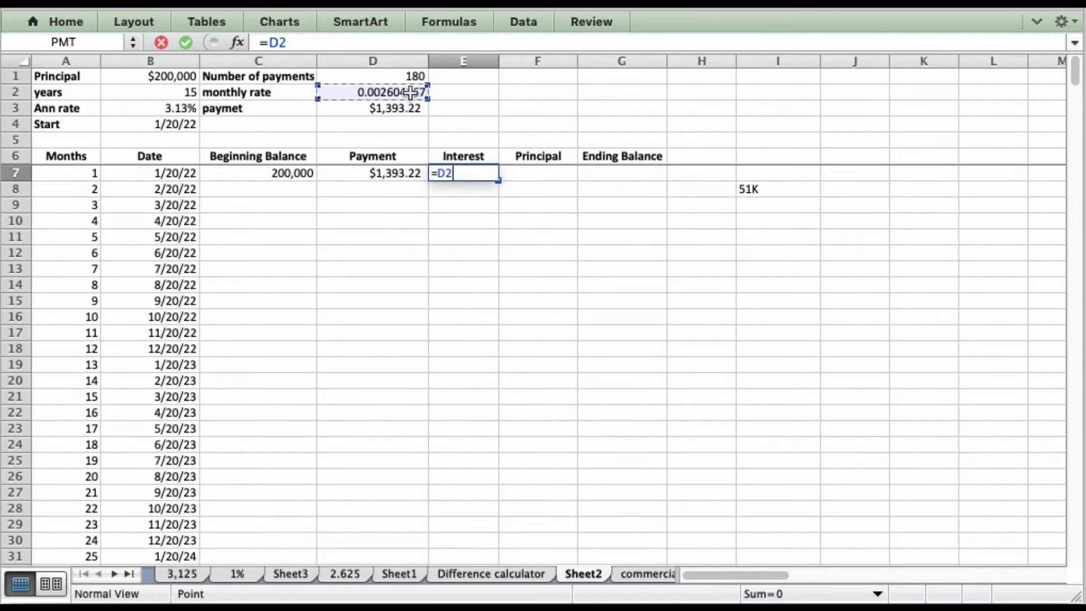
type("*")
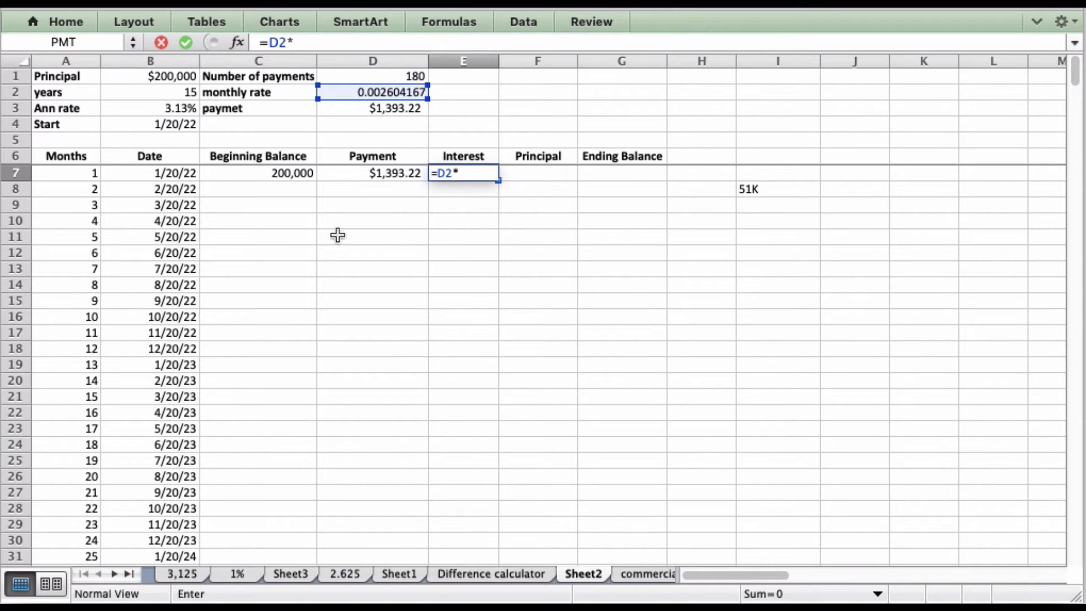
left_click(261, 171)
key("Return")
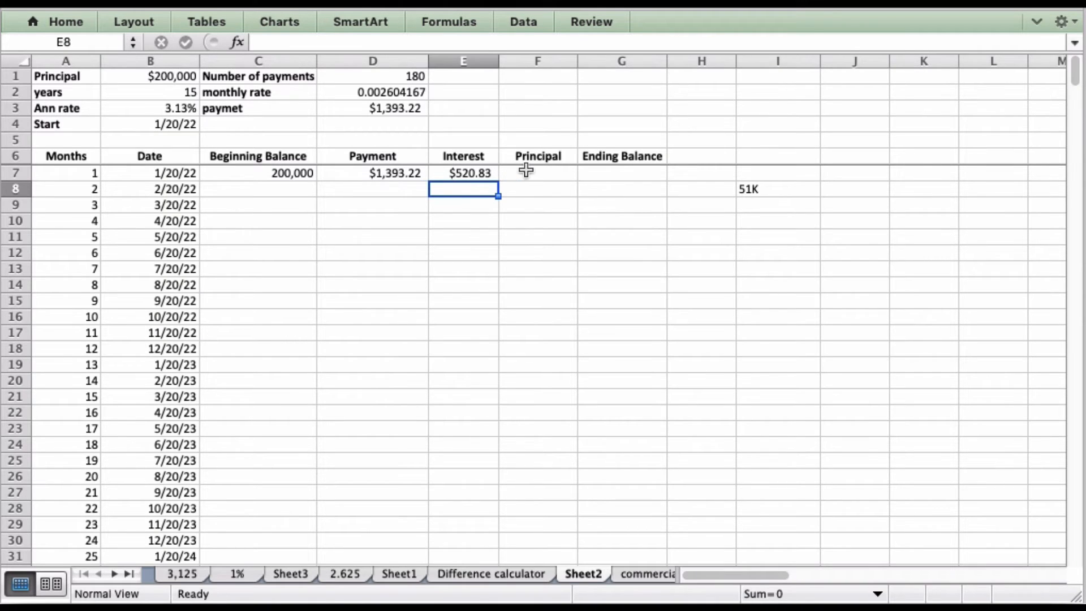
Calculate the first month's principal portion in F7 as payment minus interest, with =D7-E7
left_click(526, 172)
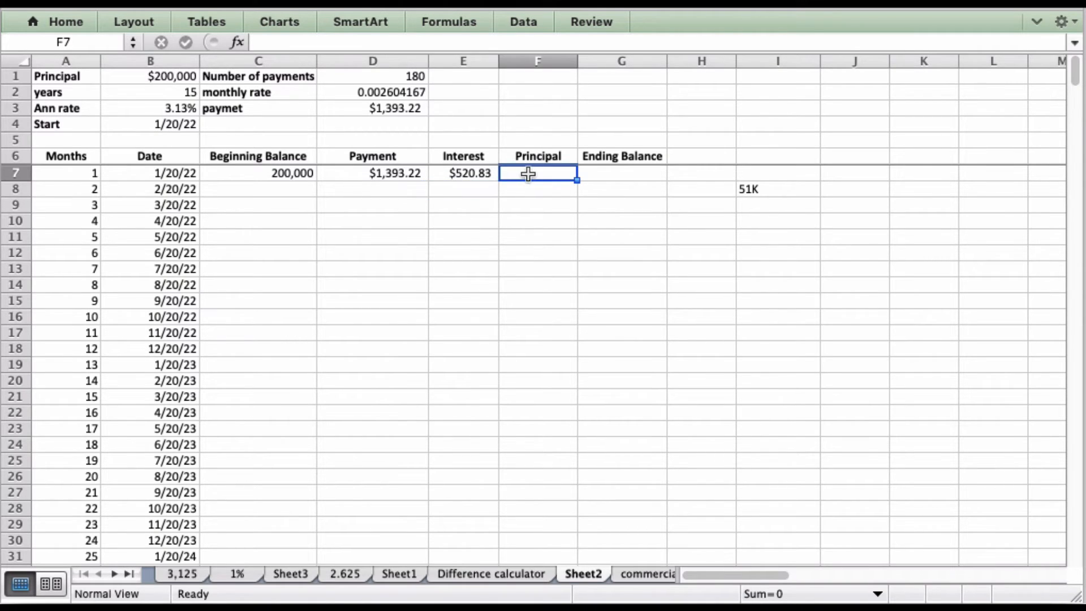
type("=")
left_click(400, 172)
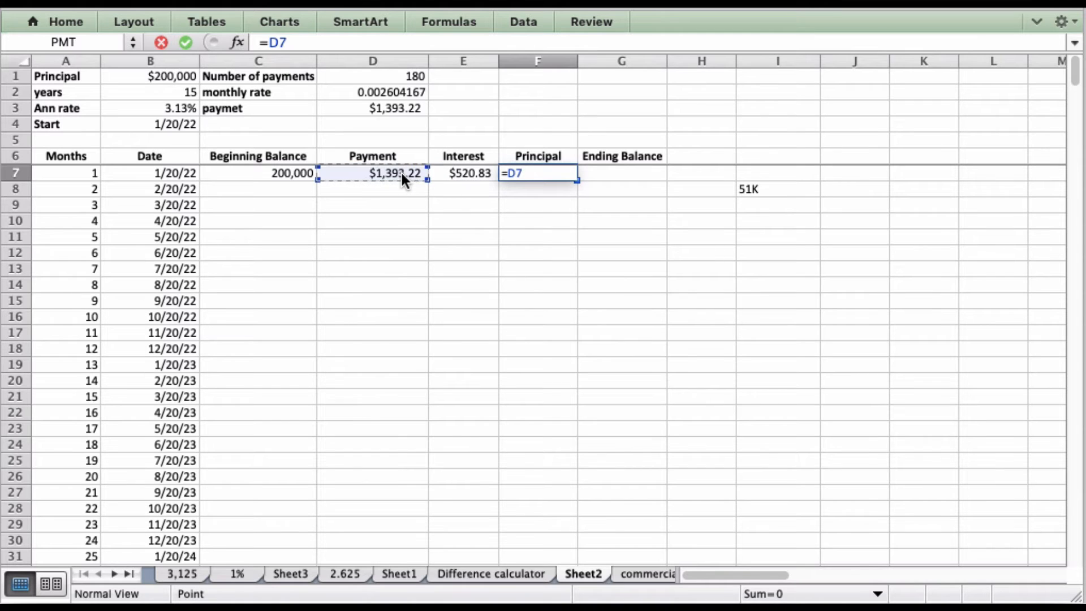
type("-")
left_click(458, 172)
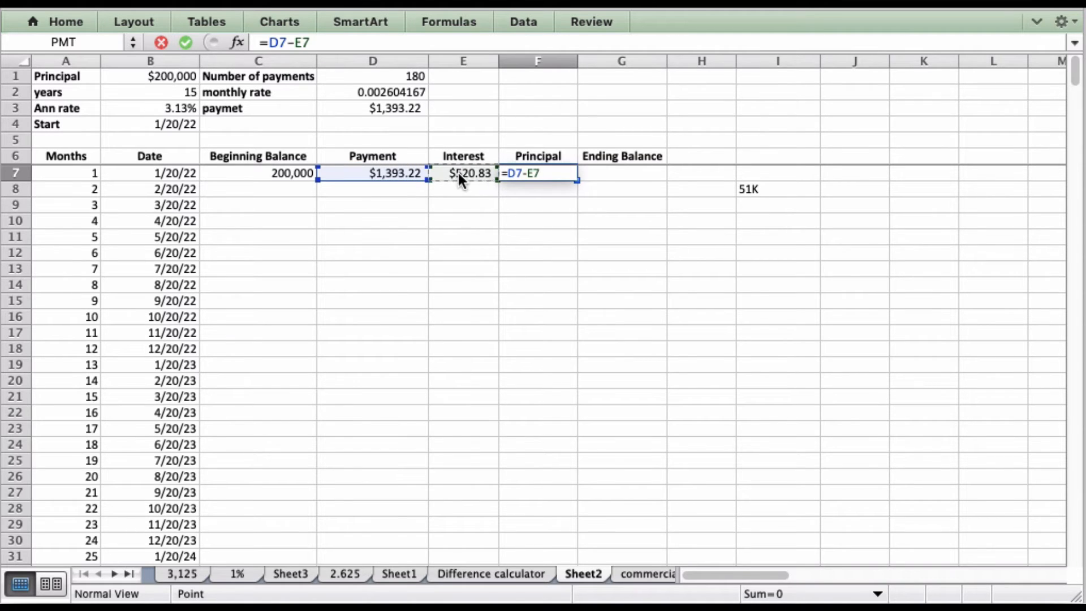
key("Return")
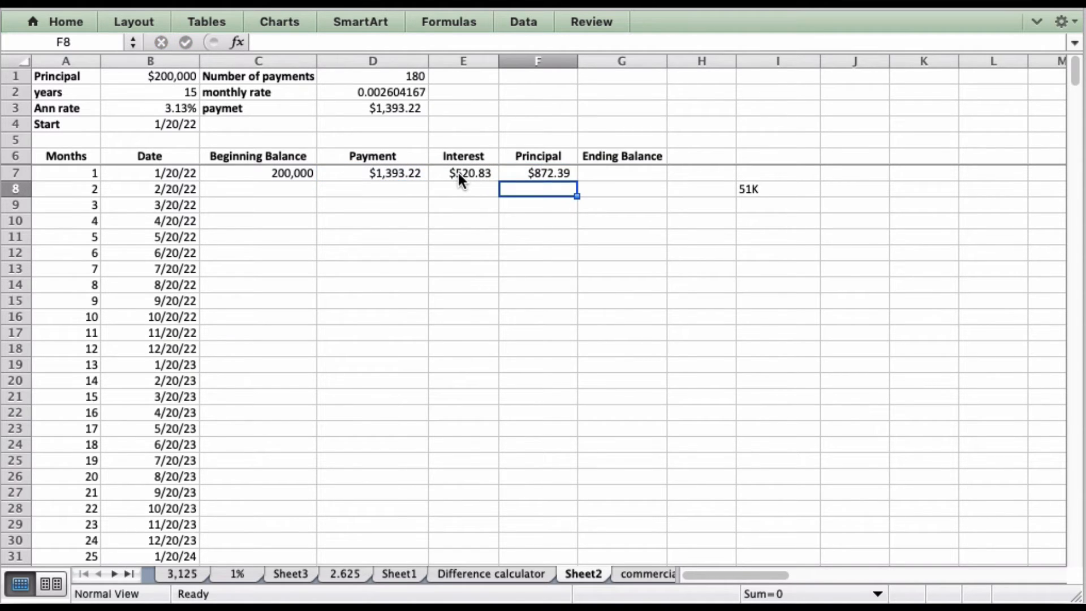
Calculate the first ending balance in G7 as beginning balance minus principal portion, with =C7-F7
left_click(614, 176)
type("=")
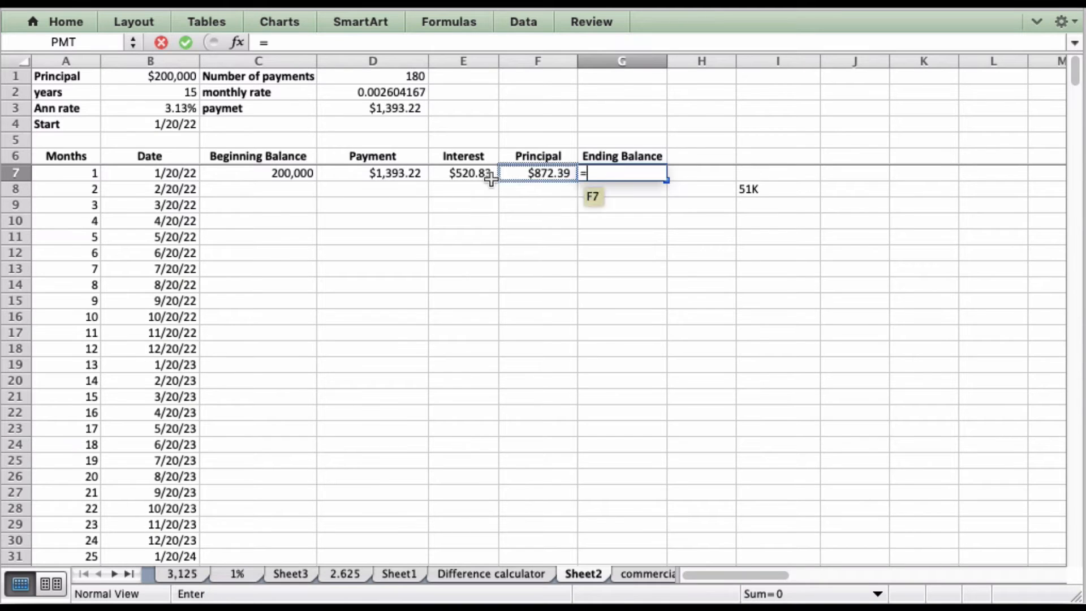
left_click(289, 170)
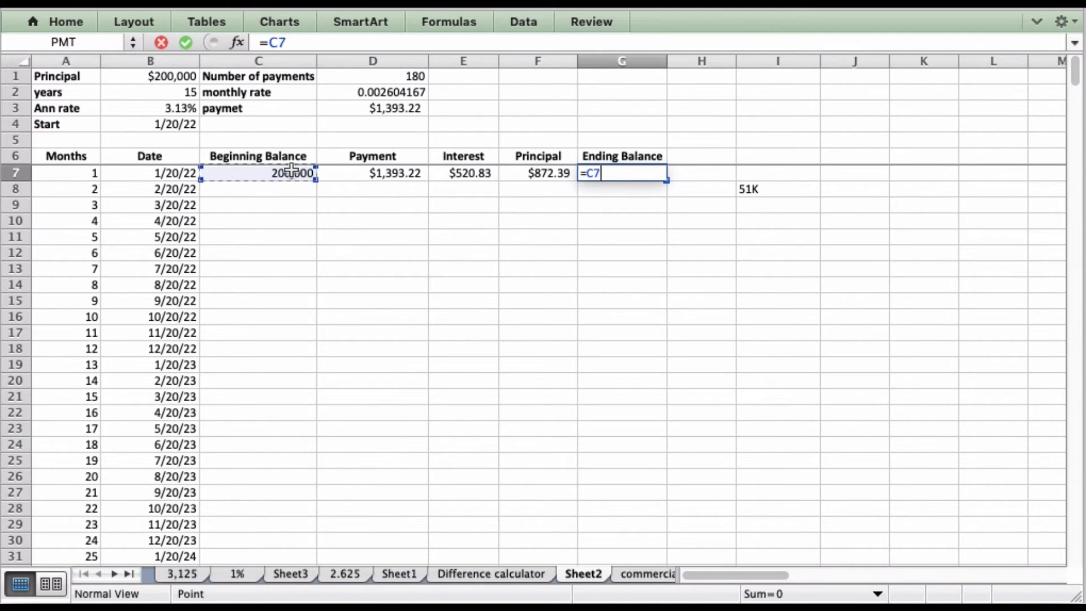
type("-")
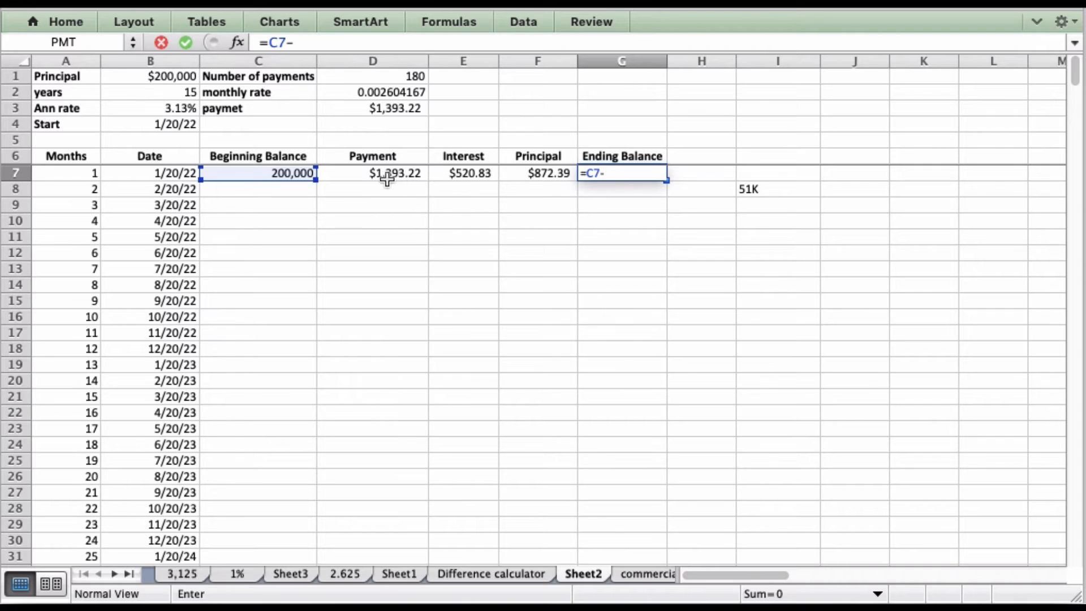
left_click(534, 173)
key("Return")
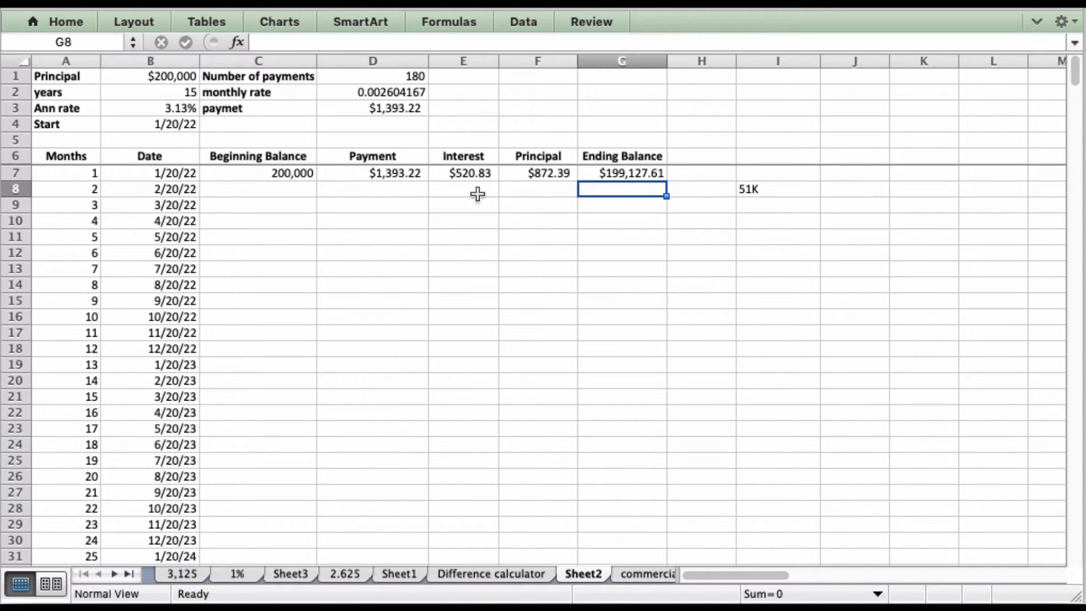
Review the principal formula in F7 and the interest formula in E7
left_click(542, 176)
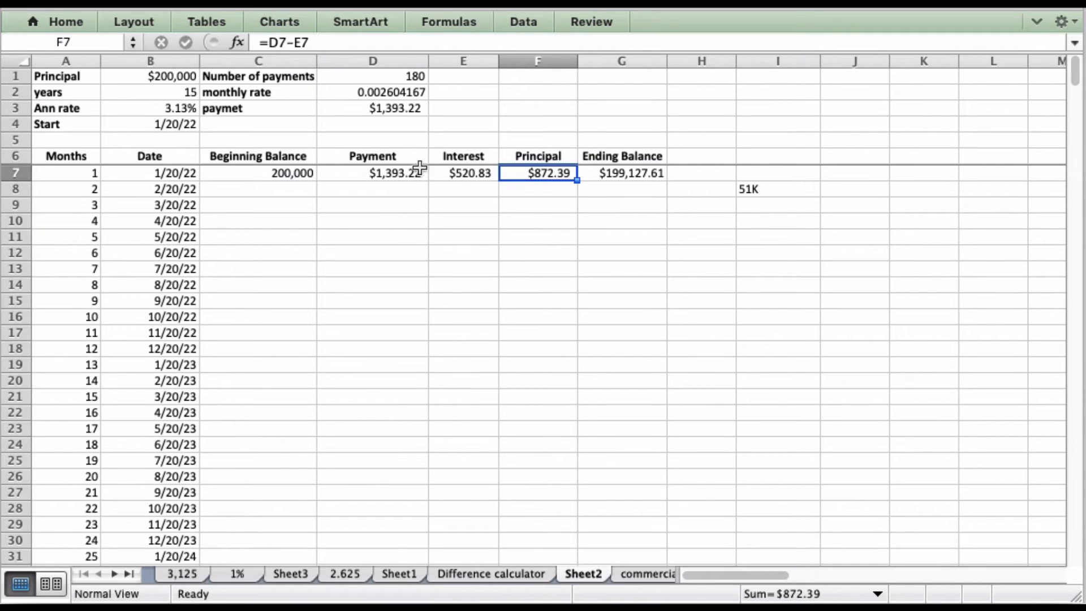
left_click(458, 172)
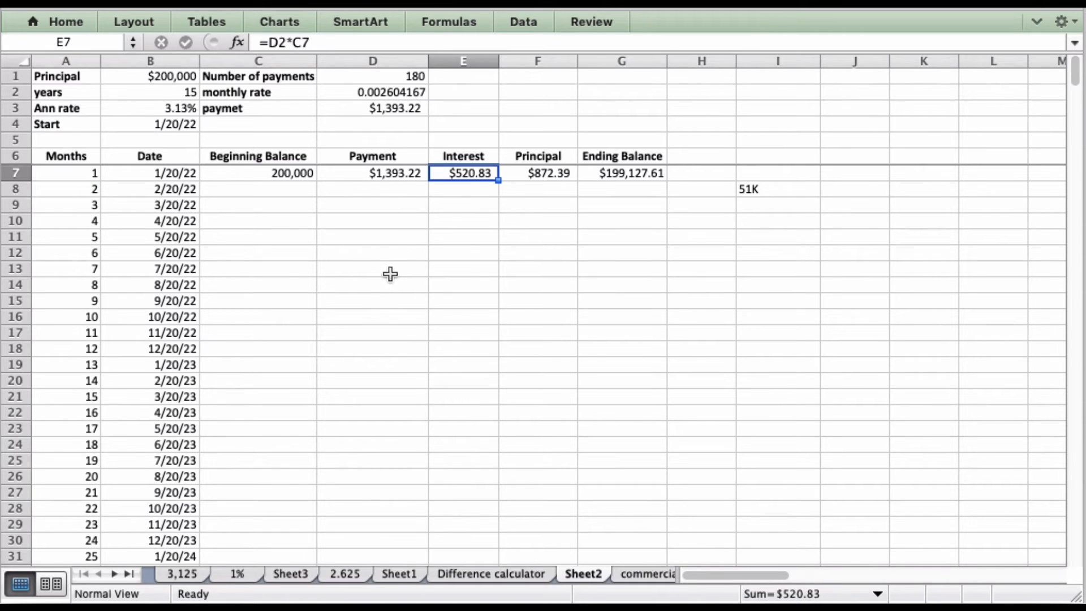
Make the monthly rate reference absolute in the first month's interest formula in E7, giving =$D$2*C7
left_click(393, 113)
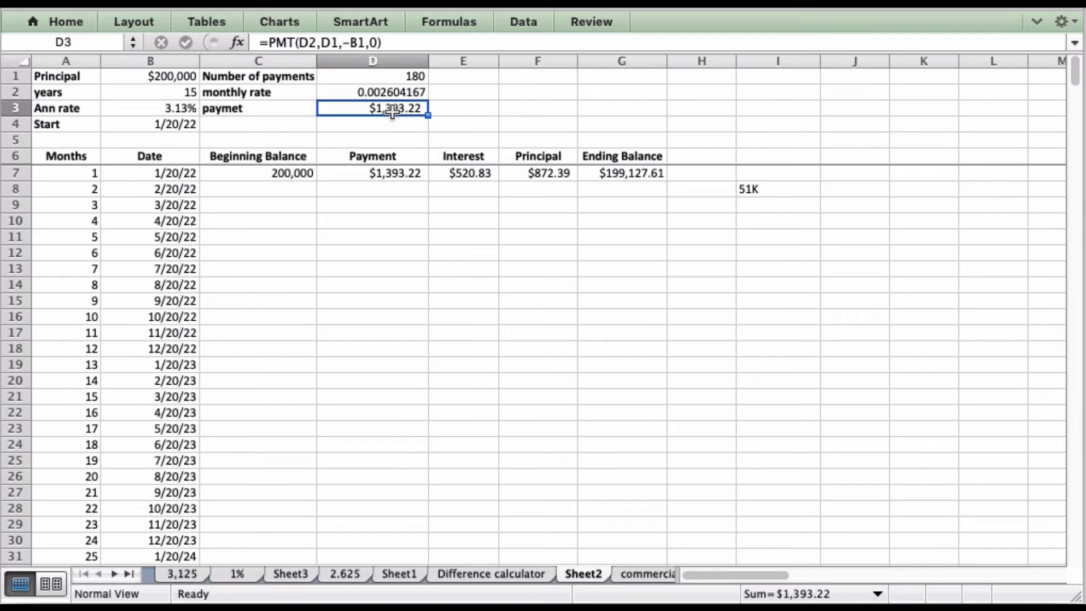
left_click(469, 172)
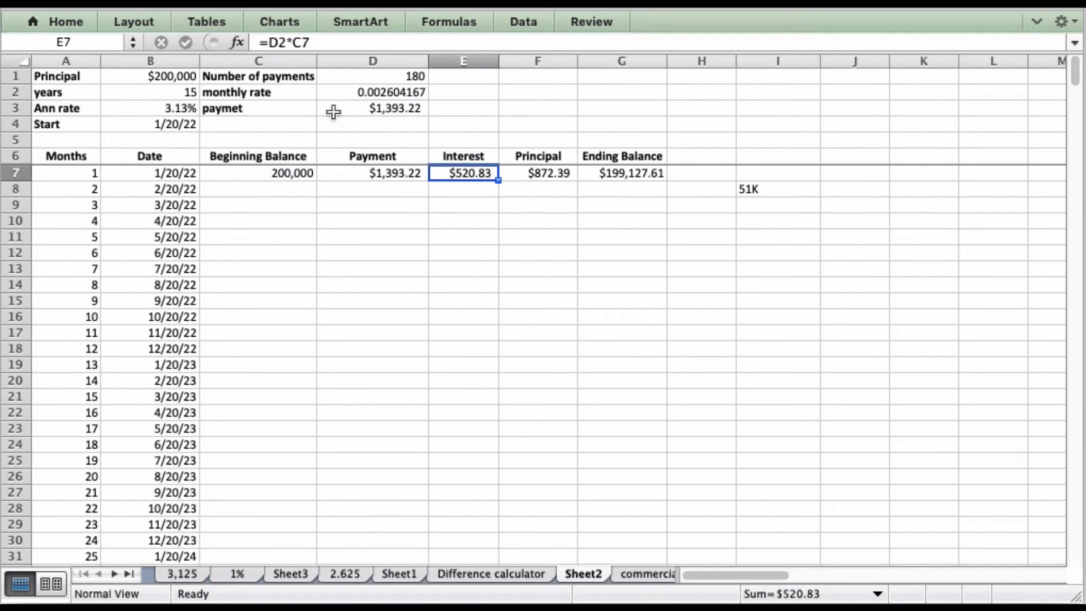
left_click(275, 44)
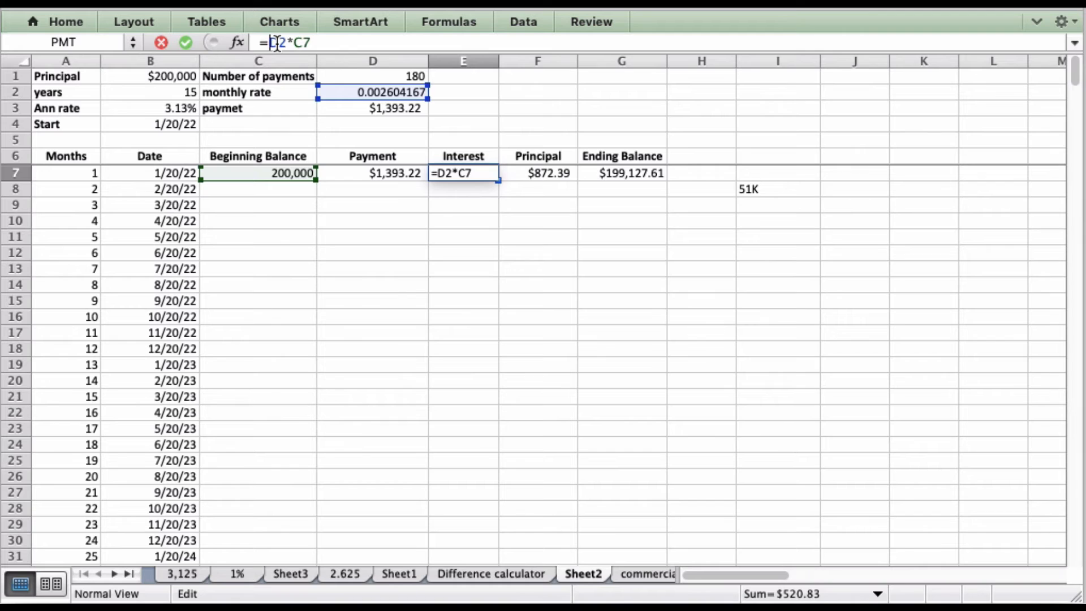
type("$")
left_click(289, 43)
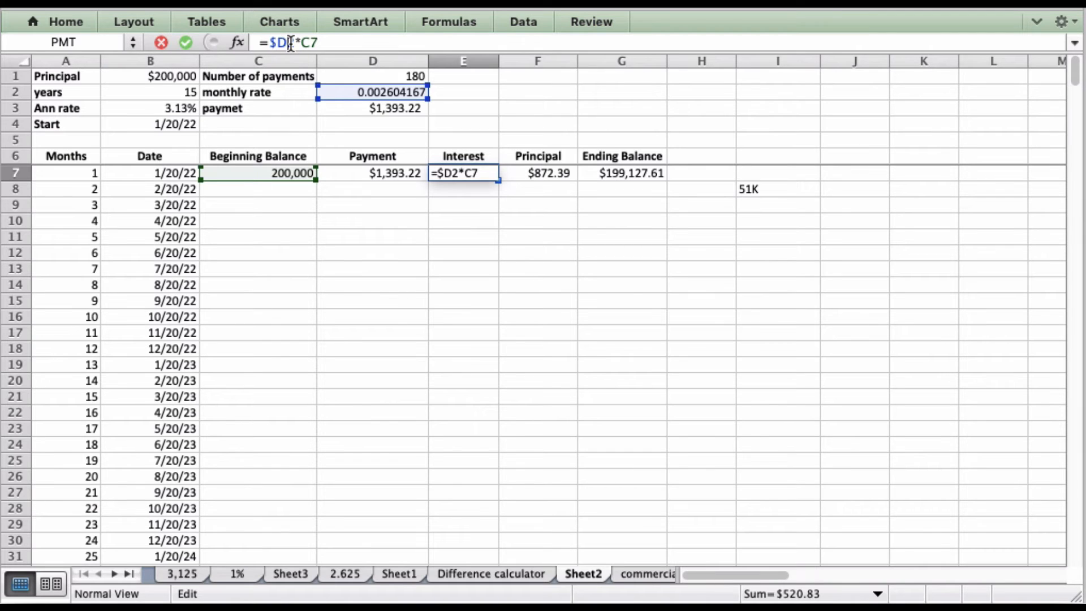
type("$")
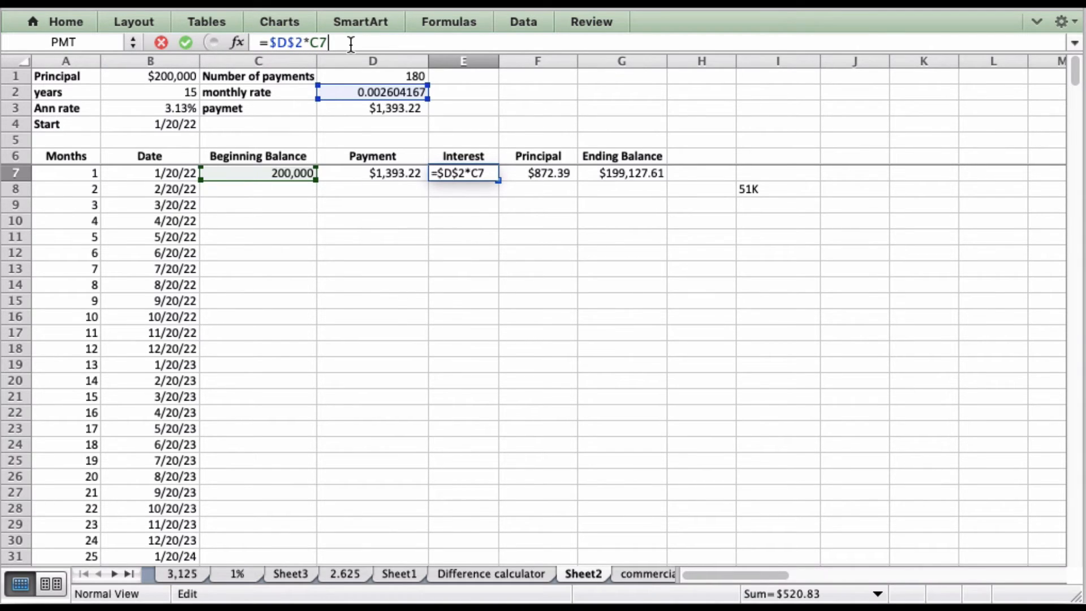
key("Return")
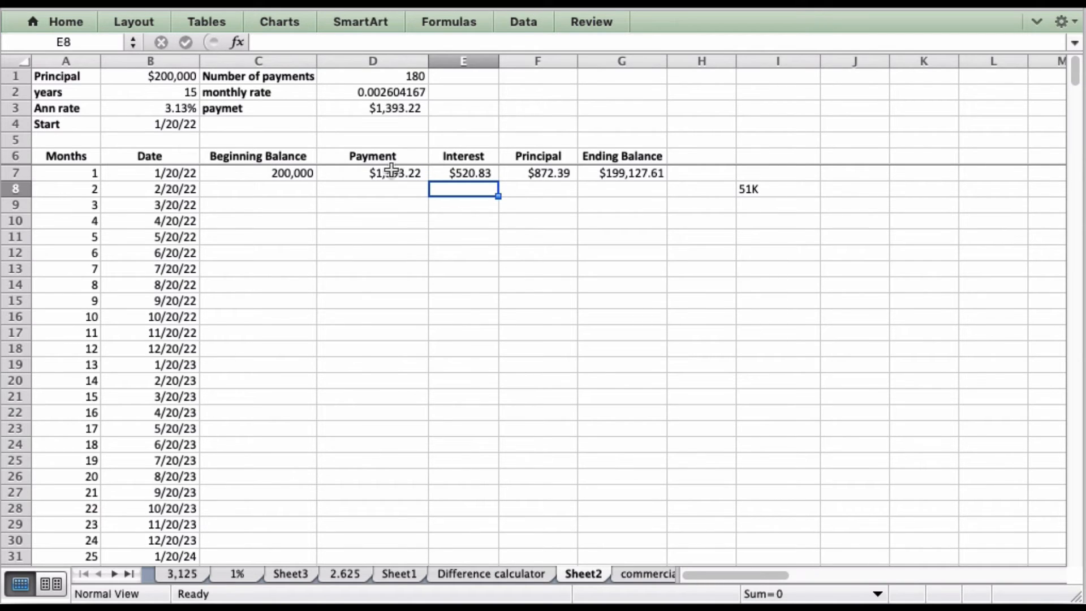
Try to fill the relative payment formula =D3 from D7 down to D20 and inspect the copied references
left_click(392, 170)
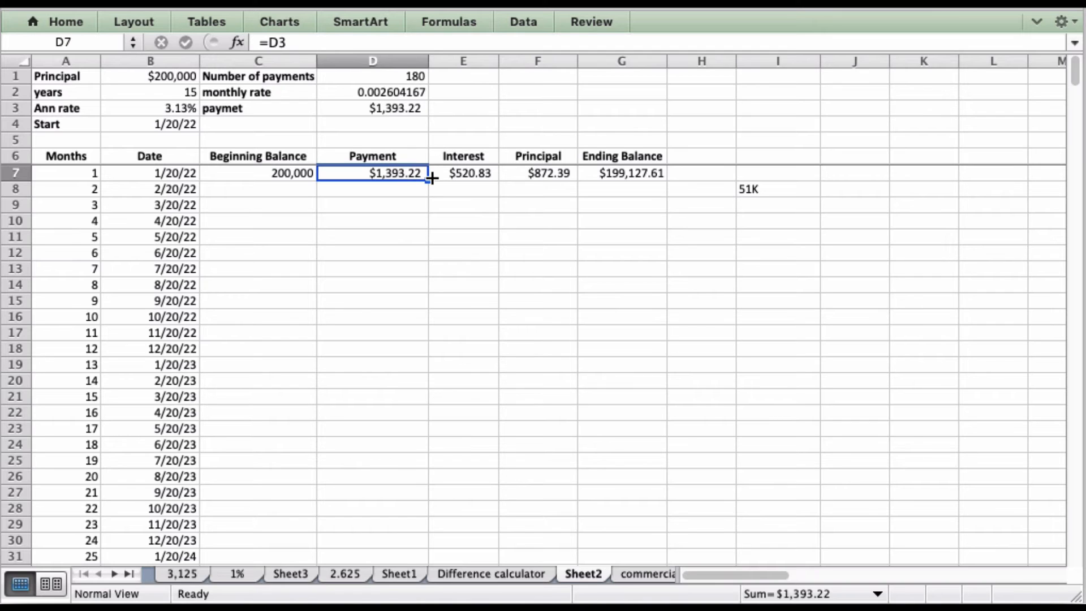
left_click_drag(428, 181, 412, 380)
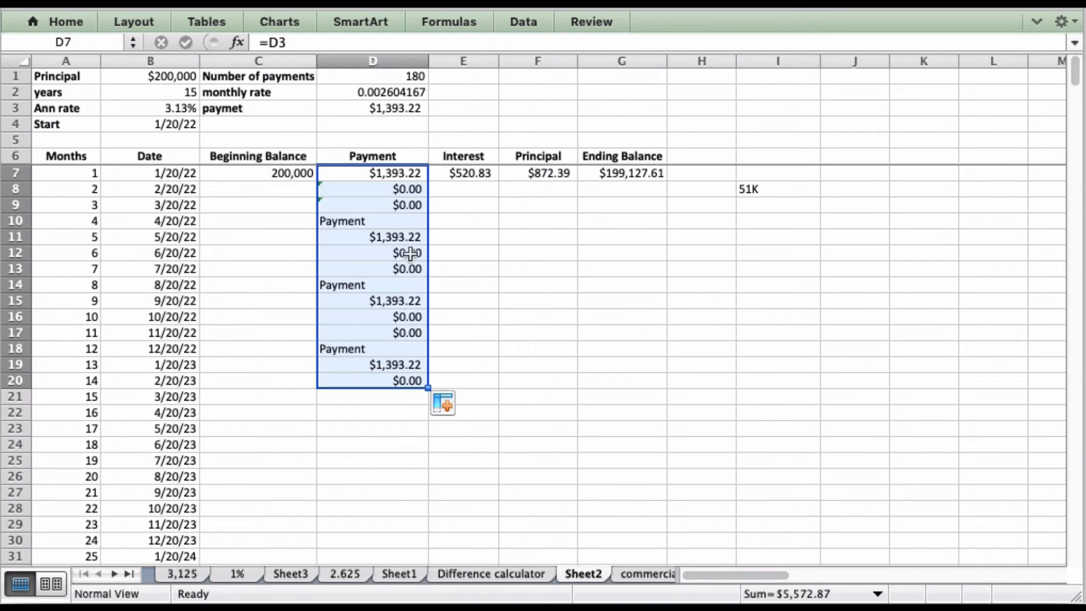
left_click(387, 172)
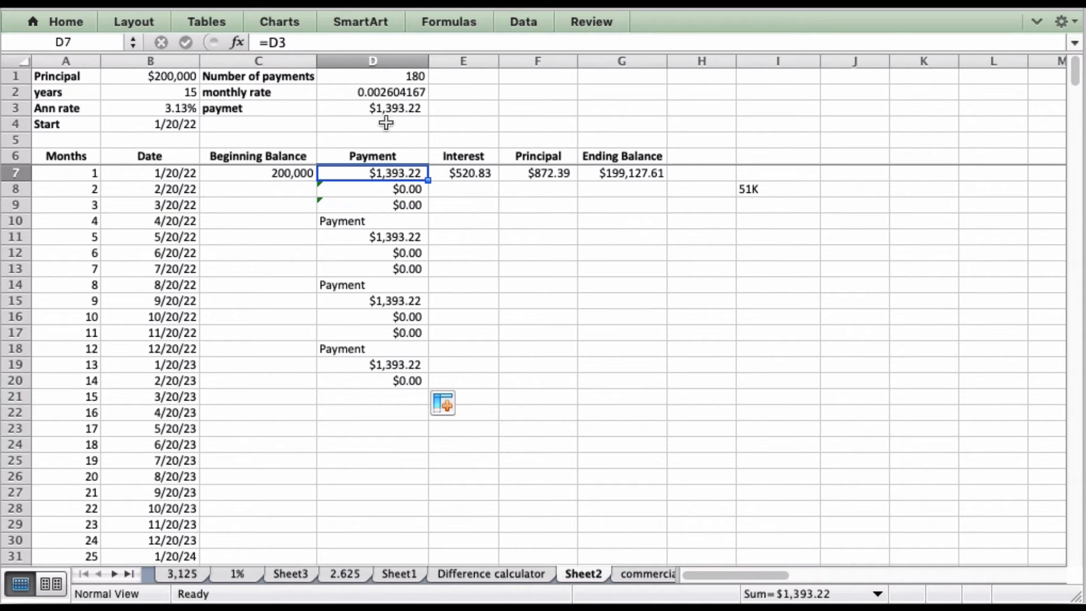
left_click(392, 206)
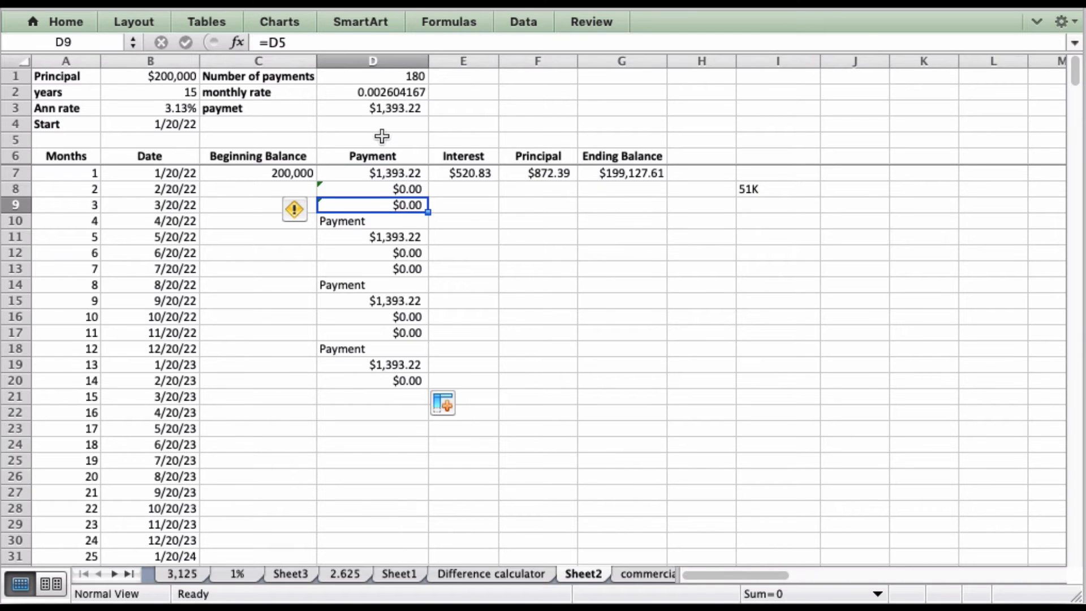
Make the payment reference in D7 absolute as =$D$3 and fill the formula down to D20
left_click(390, 172)
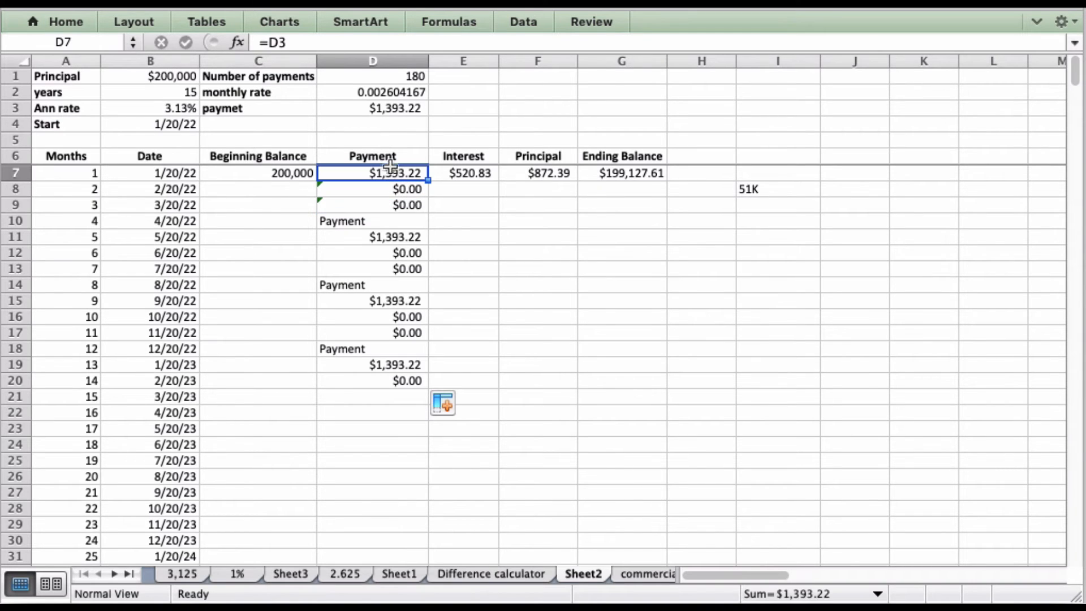
left_click(276, 44)
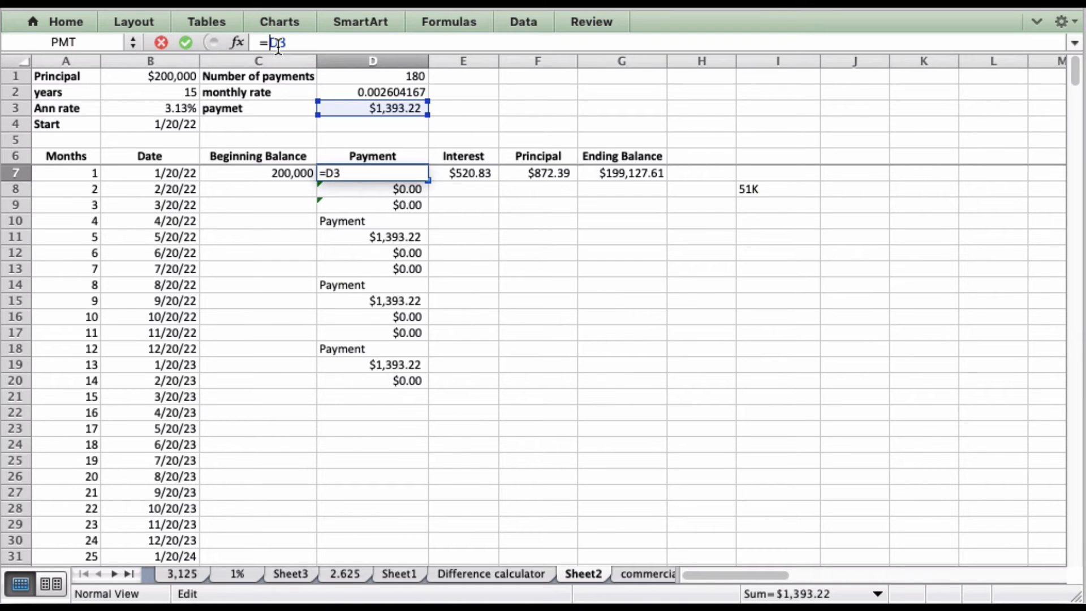
type("$")
left_click(286, 43)
type("$")
key("Return")
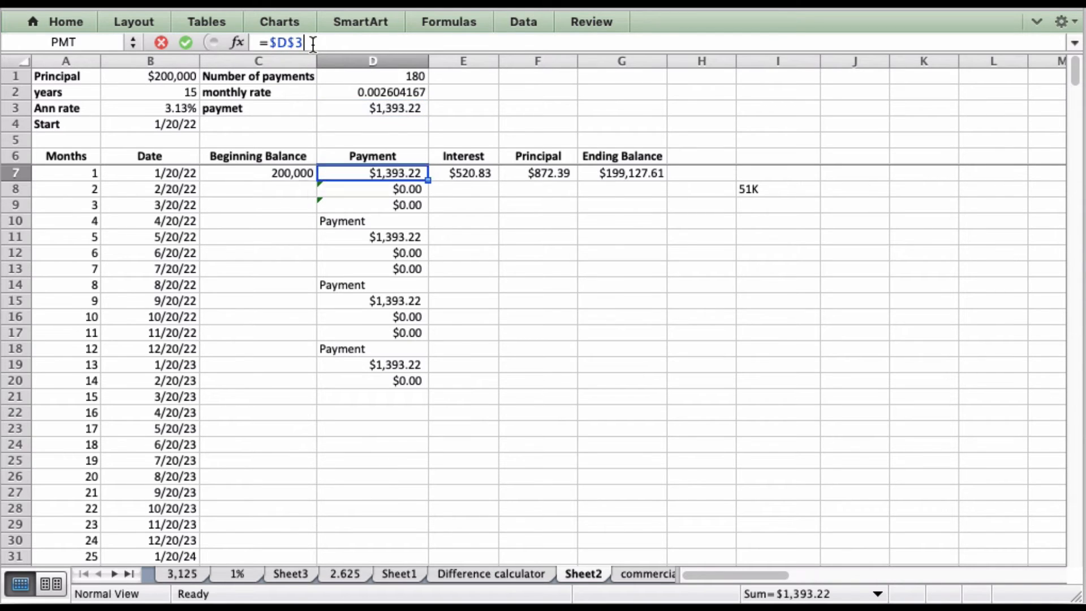
left_click(413, 168)
left_click_drag(428, 180, 426, 383)
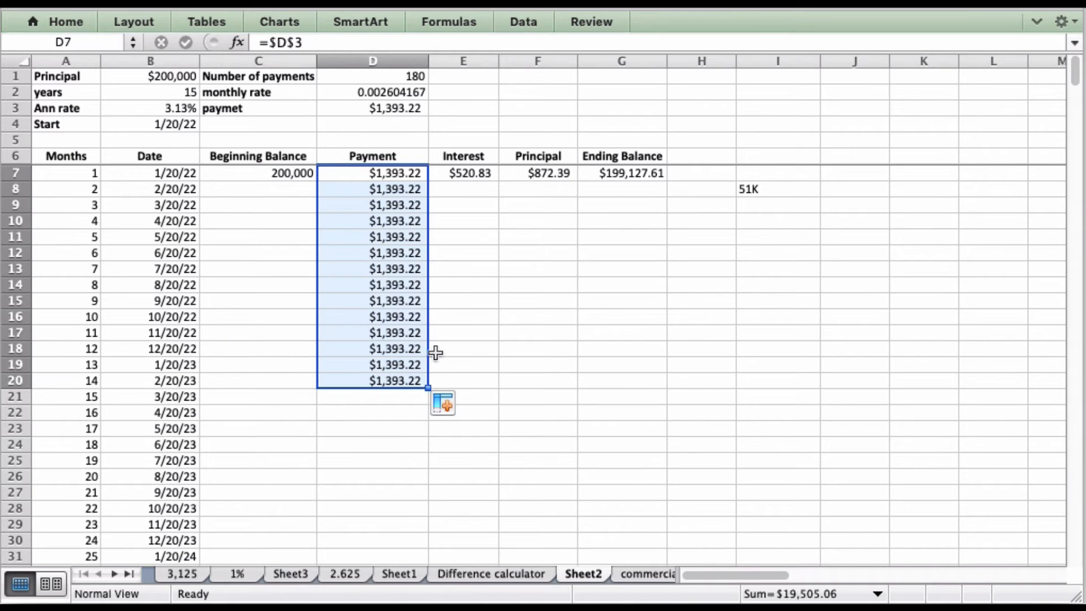
Link the second month's beginning balance in C8 to the first month's ending balance with =G7
left_click(265, 190)
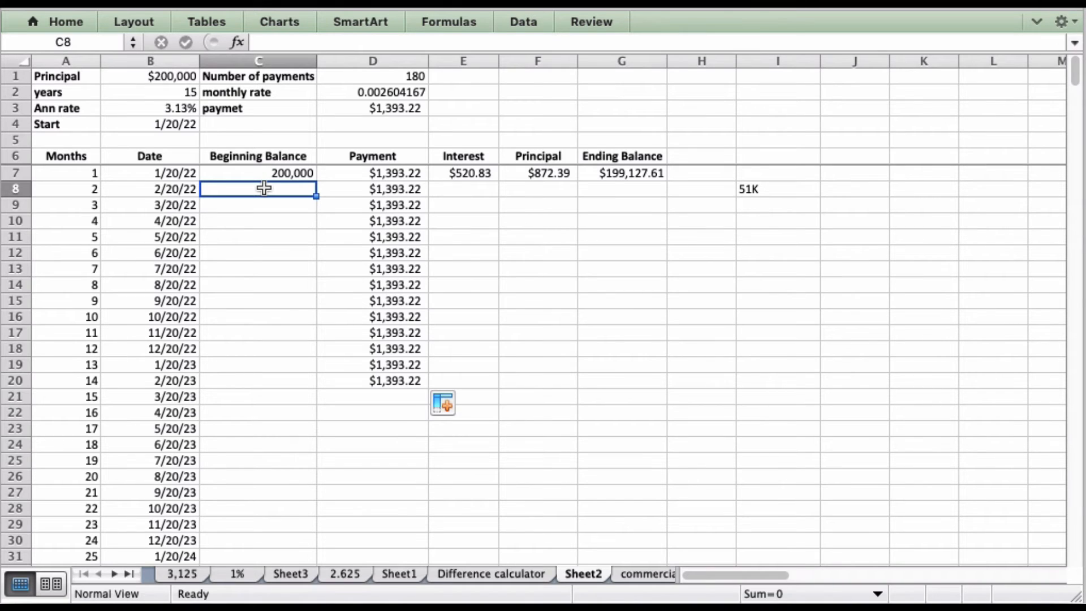
type("=")
left_click(636, 174)
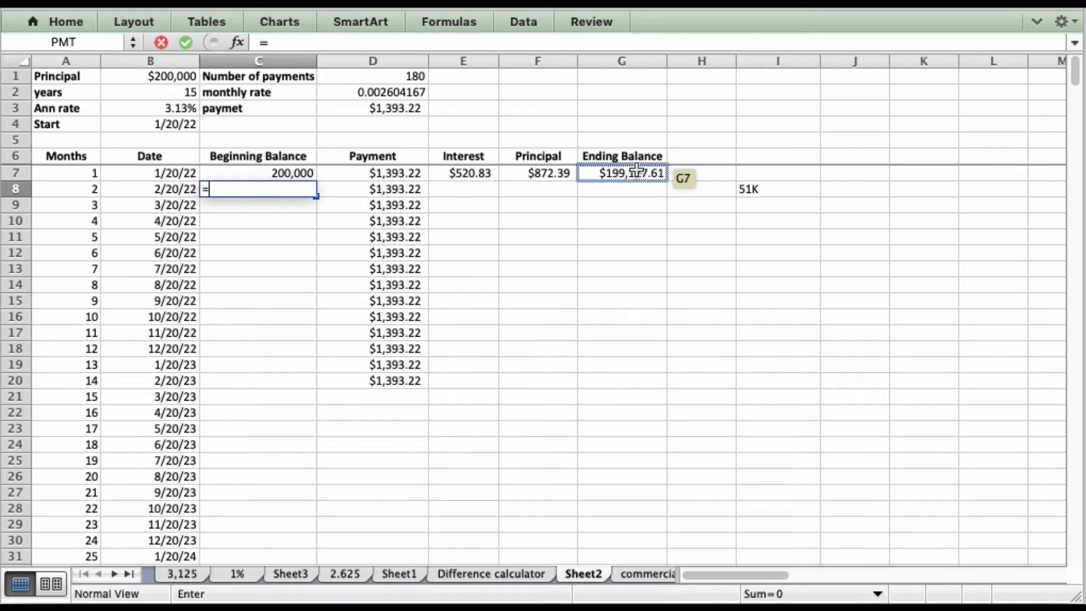
key("Return")
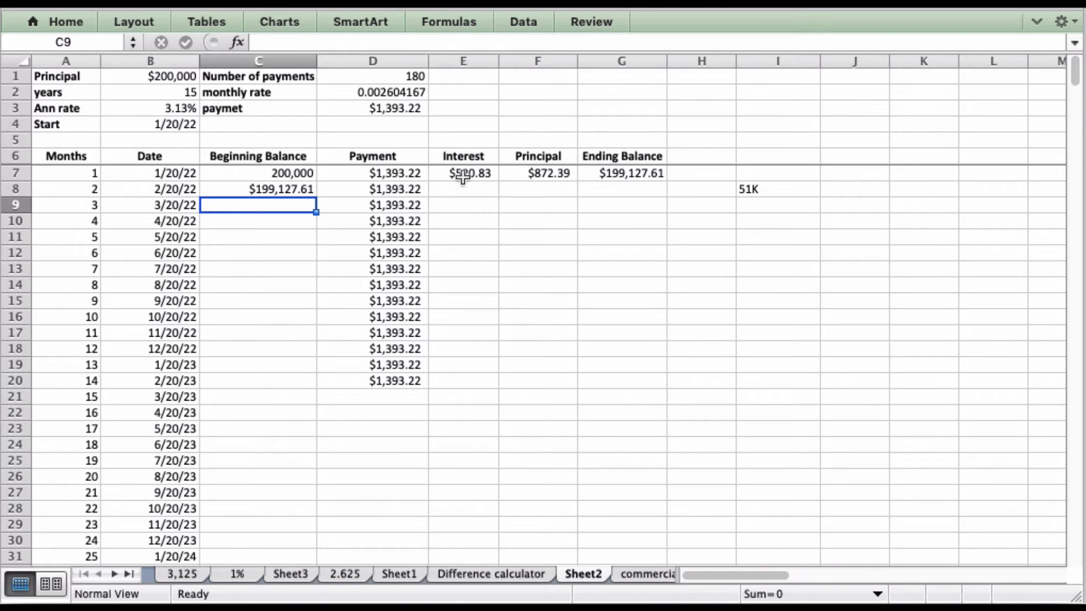
Copy the interest, principal and ending balance formulas from row 7 to row 8, and fill C8:G8 down to row 186
left_click_drag(465, 173, 665, 195)
left_click(270, 184)
left_click_drag(270, 184, 668, 306)
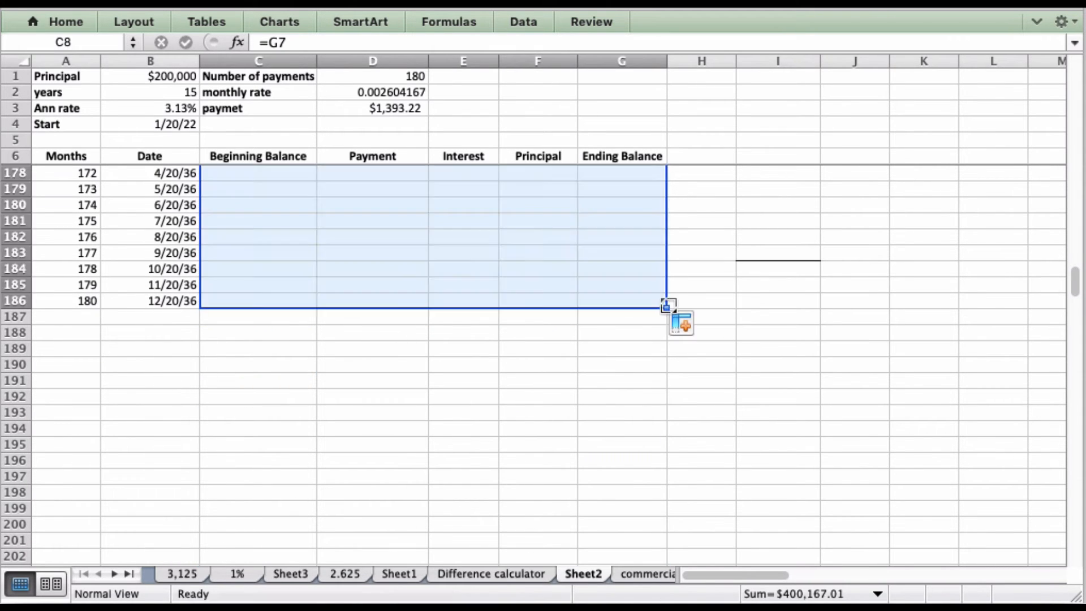
left_click(771, 252)
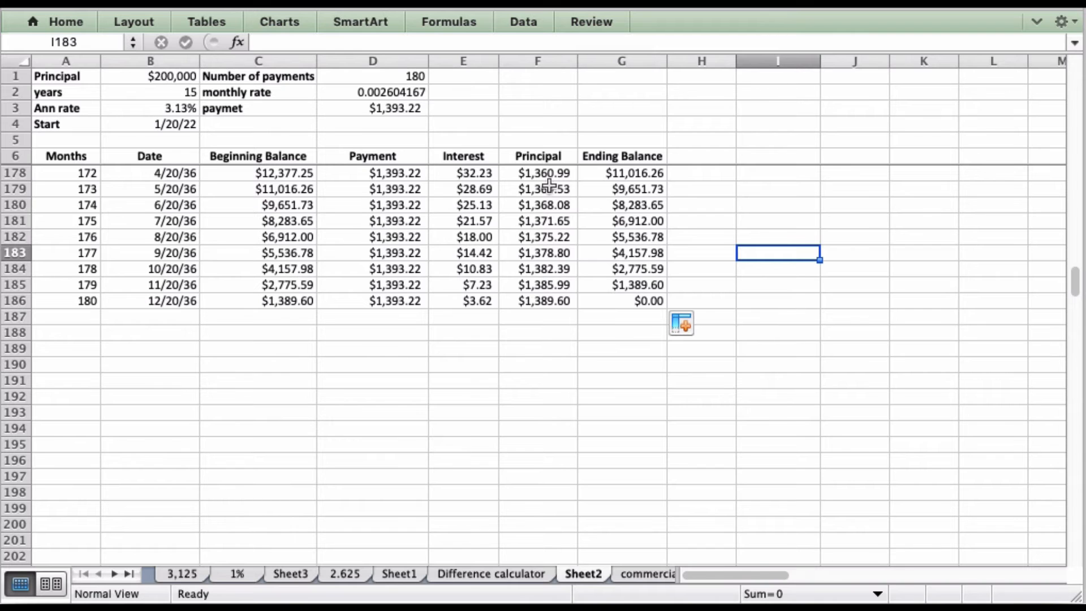
Review the interest amounts in E7:E25 and the first month's beginning and ending balances
scroll(542, 303, "up", 20)
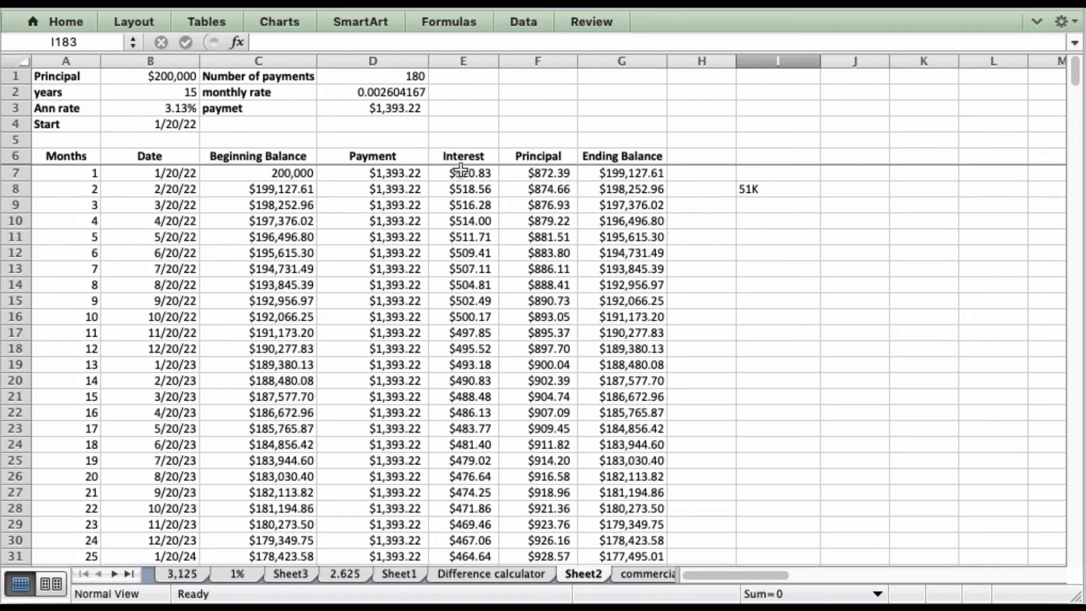
left_click_drag(460, 172, 469, 460)
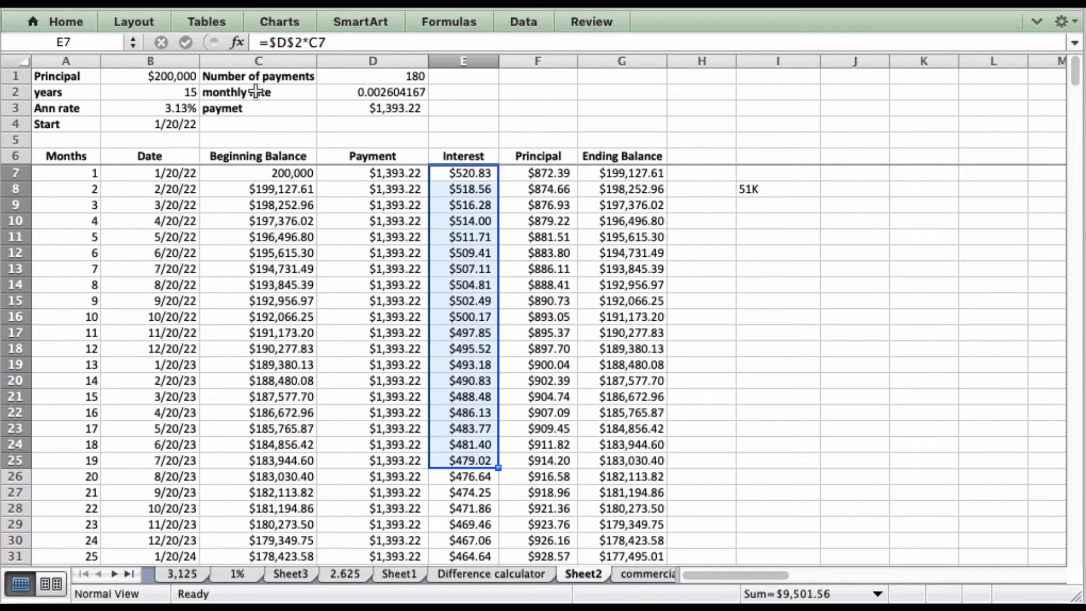
left_click(780, 191)
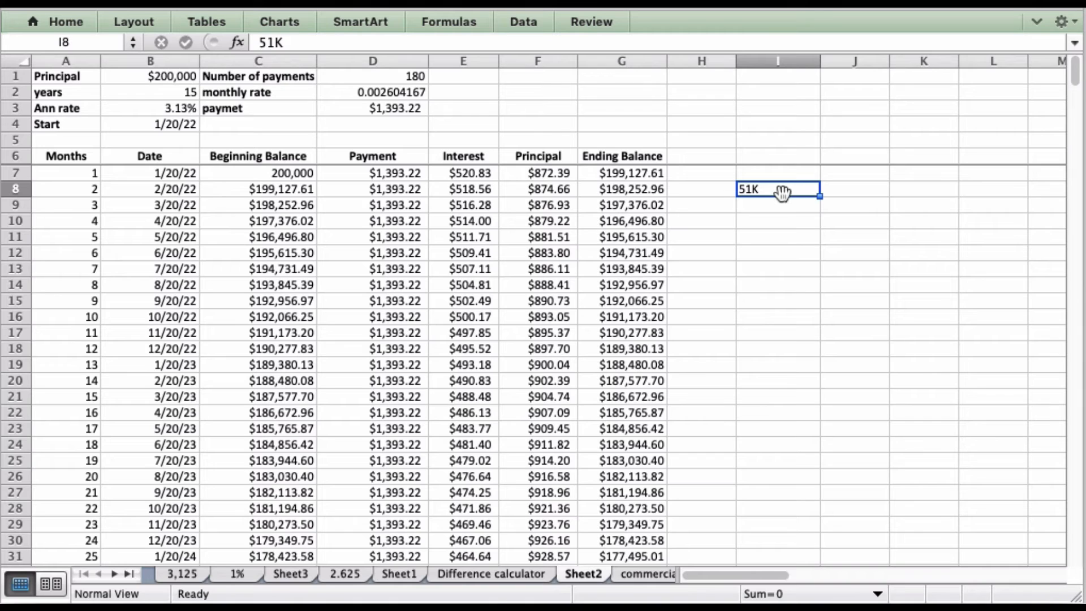
left_click(629, 173)
left_click(267, 176)
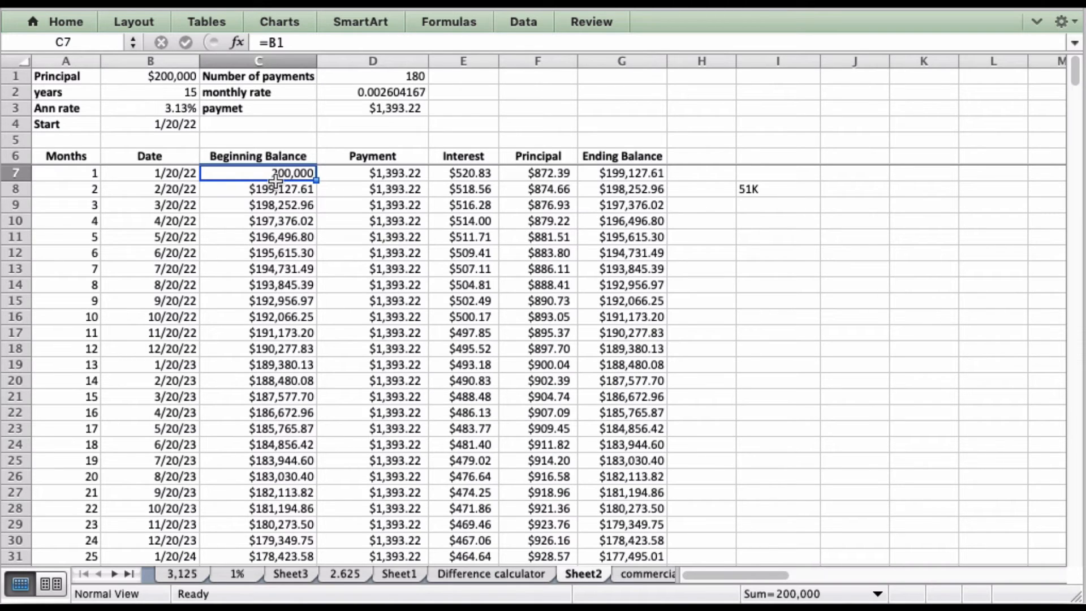
Examine how the beginning balance declines through the schedule, and check the balance and payment formulas for month 54
scroll(275, 180, "down", 6)
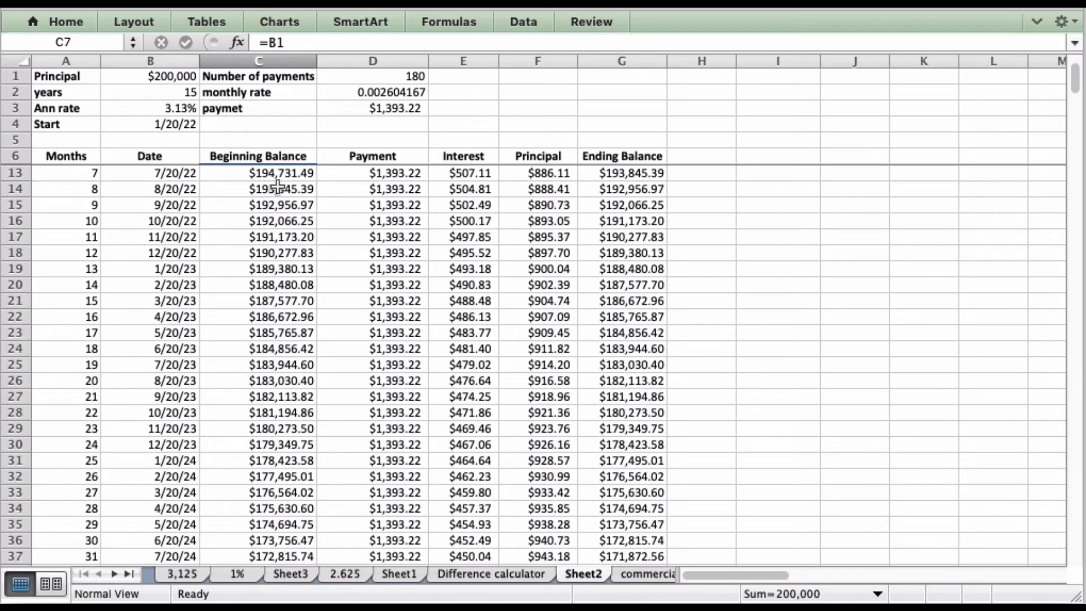
scroll(277, 186, "down", 7)
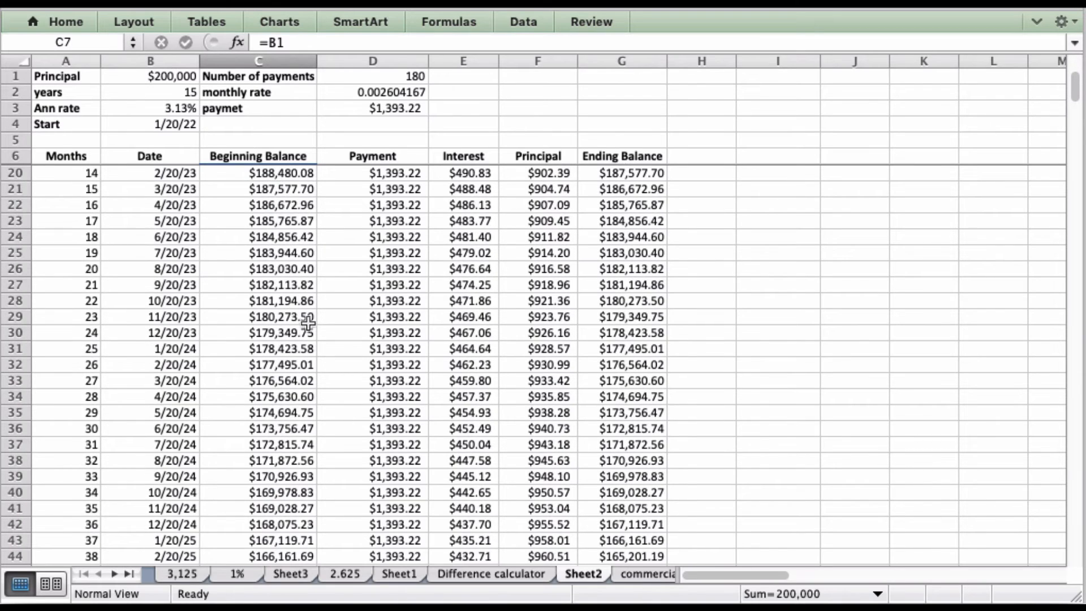
scroll(294, 331, "down", 11)
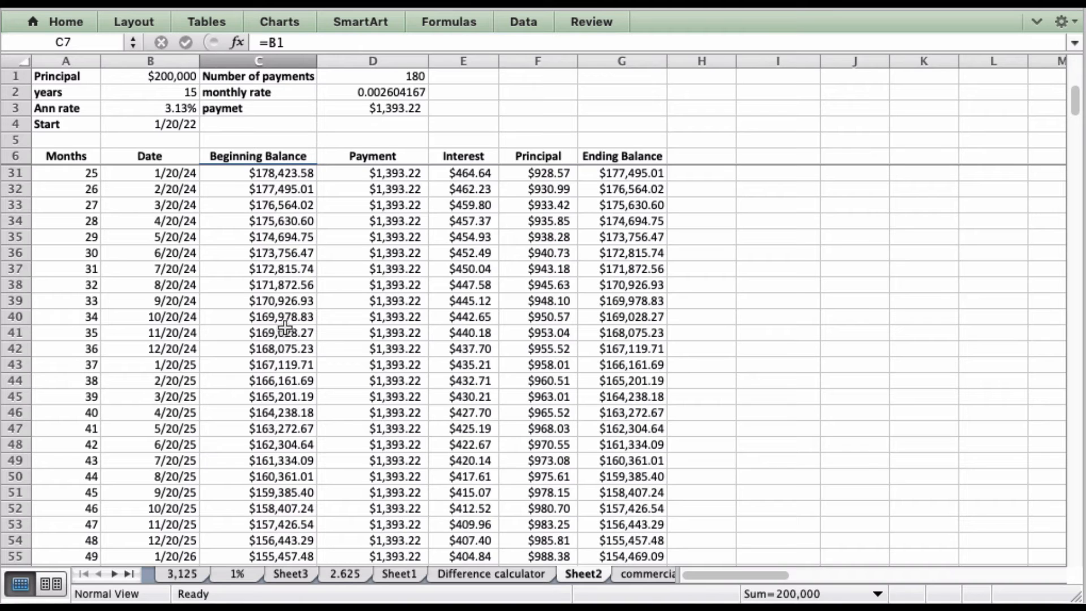
scroll(285, 327, "down", 1)
scroll(285, 327, "down", 5)
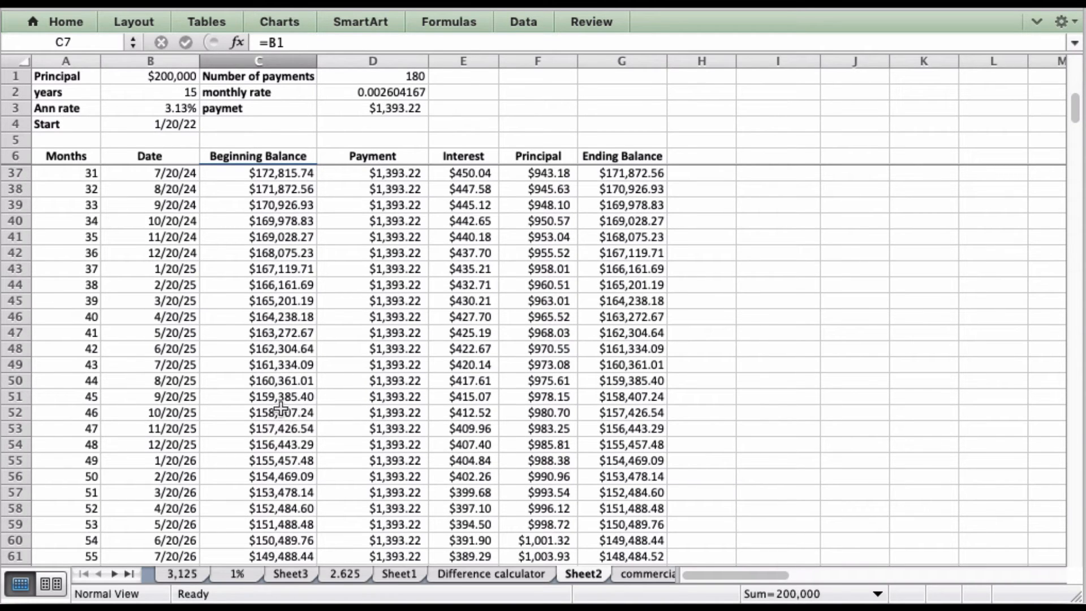
scroll(281, 409, "down", 3)
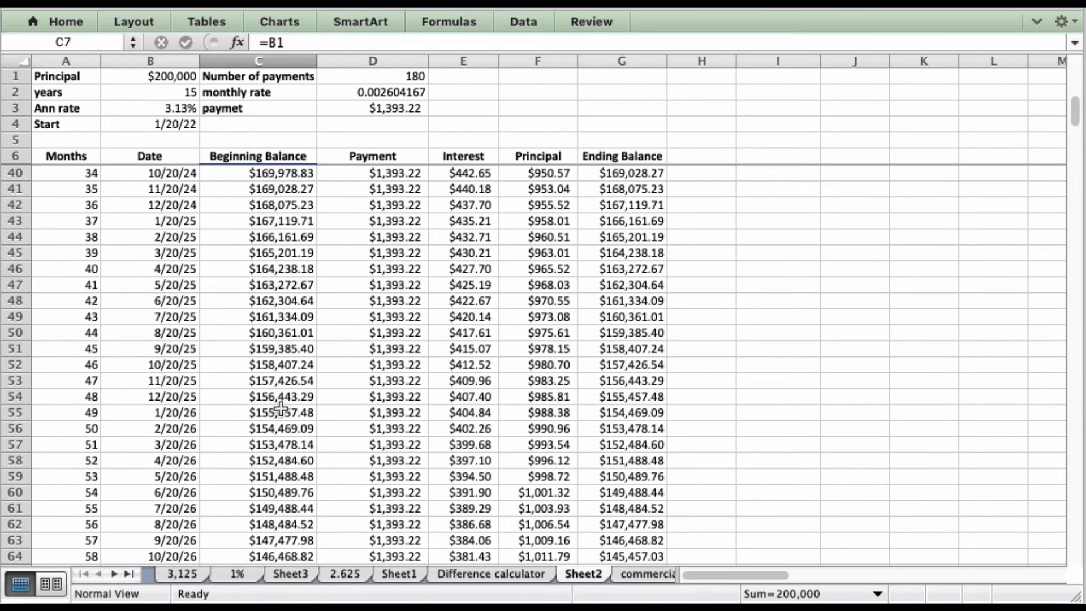
scroll(281, 408, "down", 11)
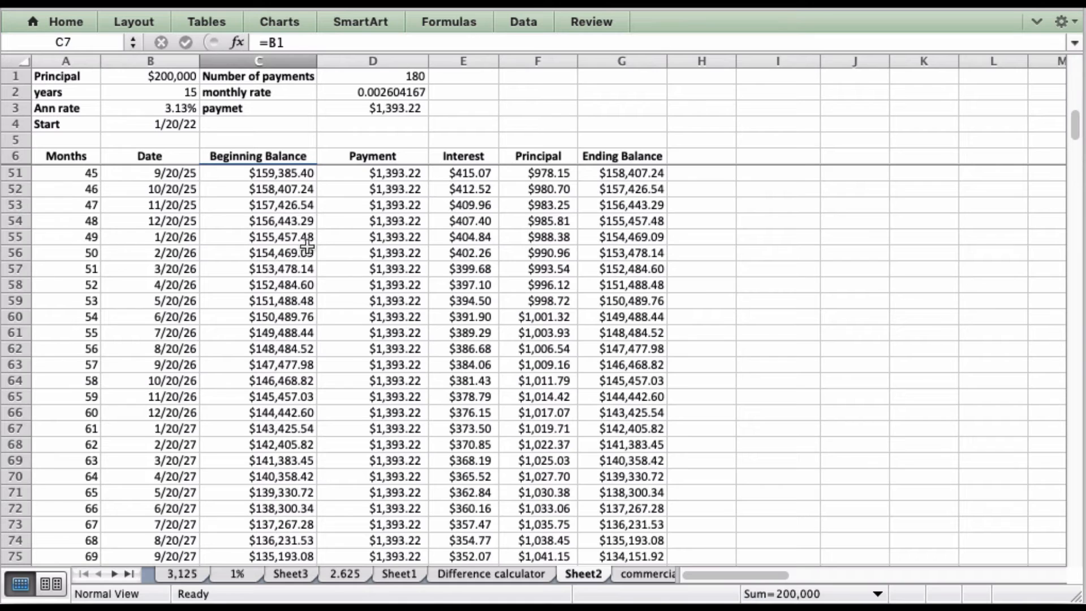
scroll(311, 240, "up", 6)
scroll(307, 245, "down", 2)
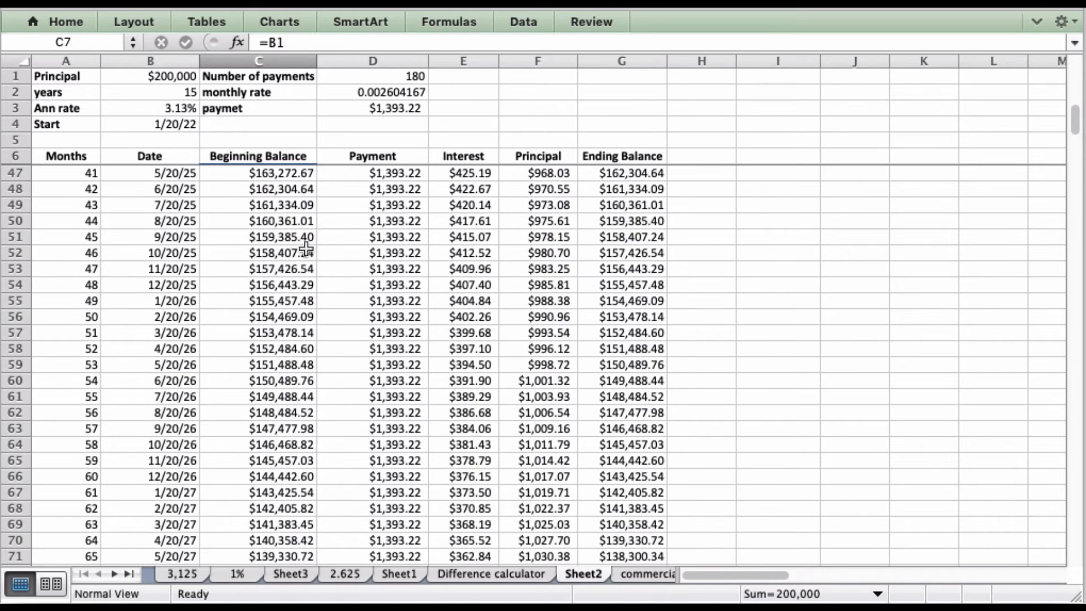
left_click(285, 380)
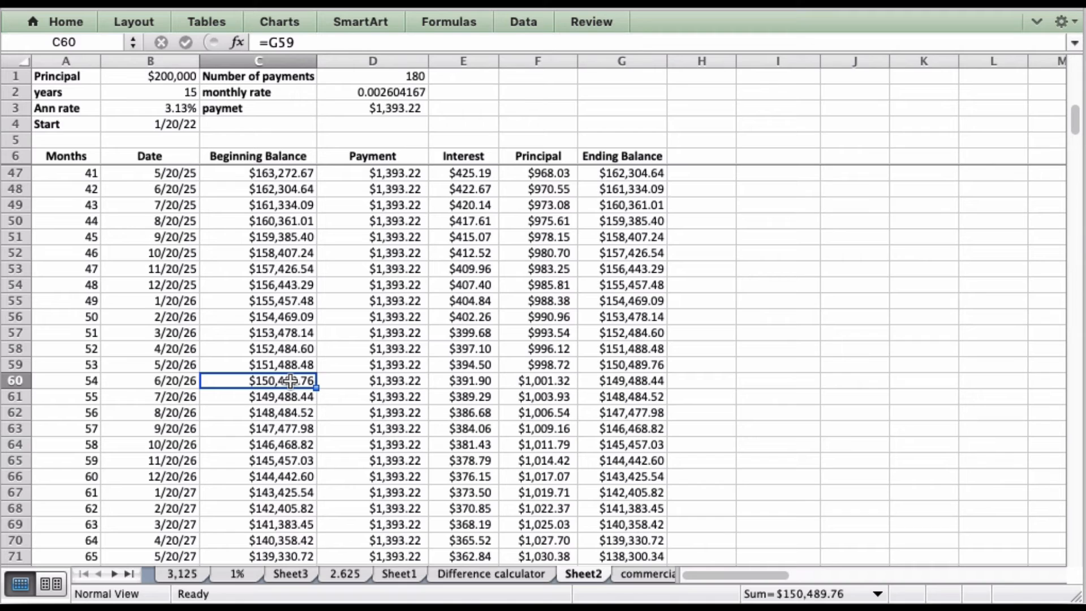
left_click(377, 380)
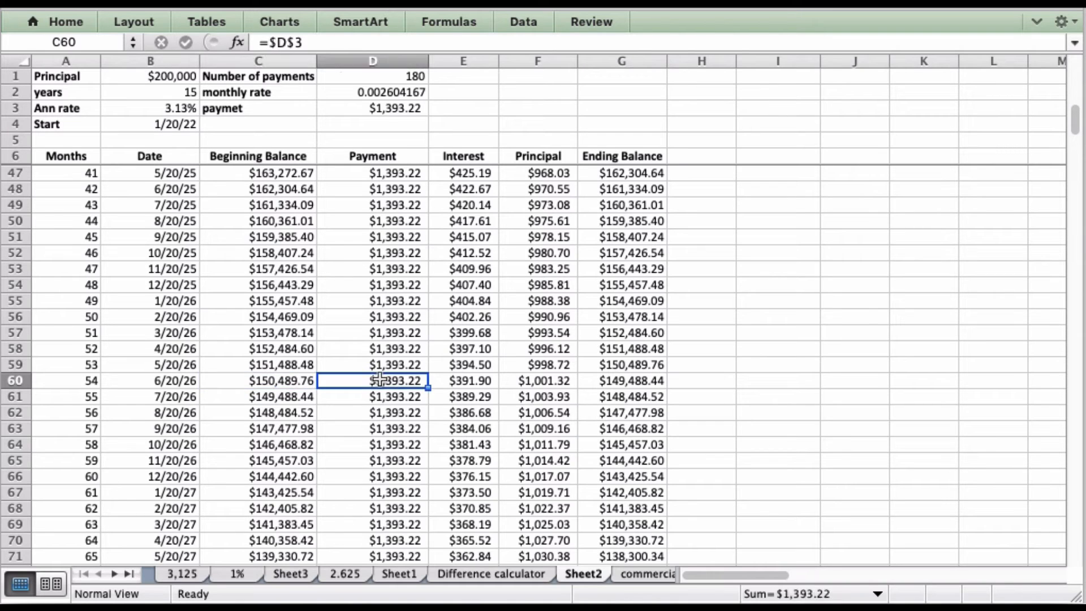
Check the total interest from month 54 through month 180 over E60:E186, and return to the start of the schedule
left_click_drag(456, 377, 477, 251)
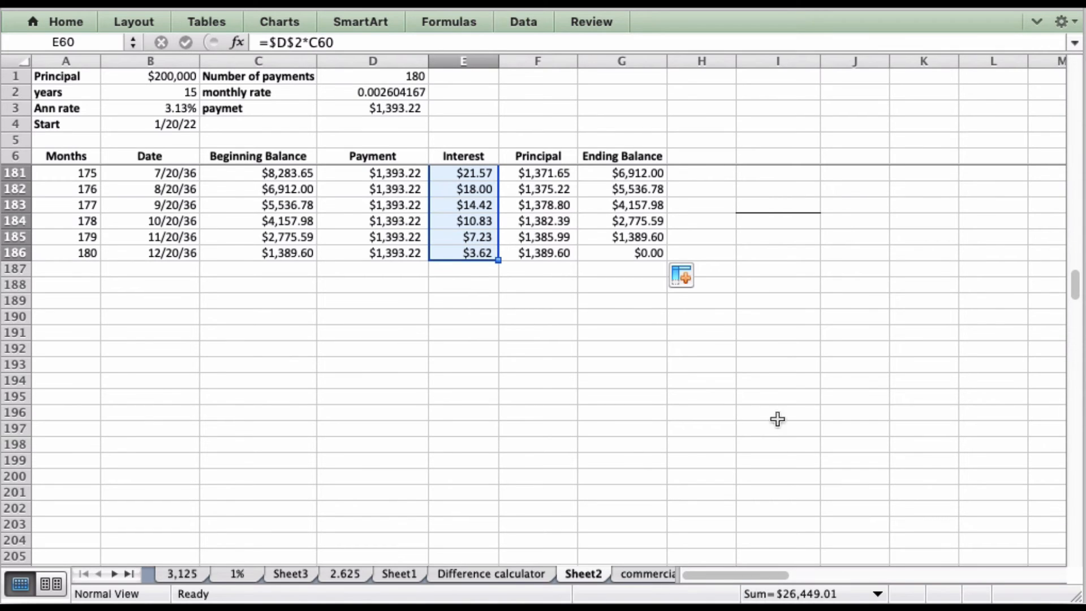
scroll(783, 368, "up", 20)
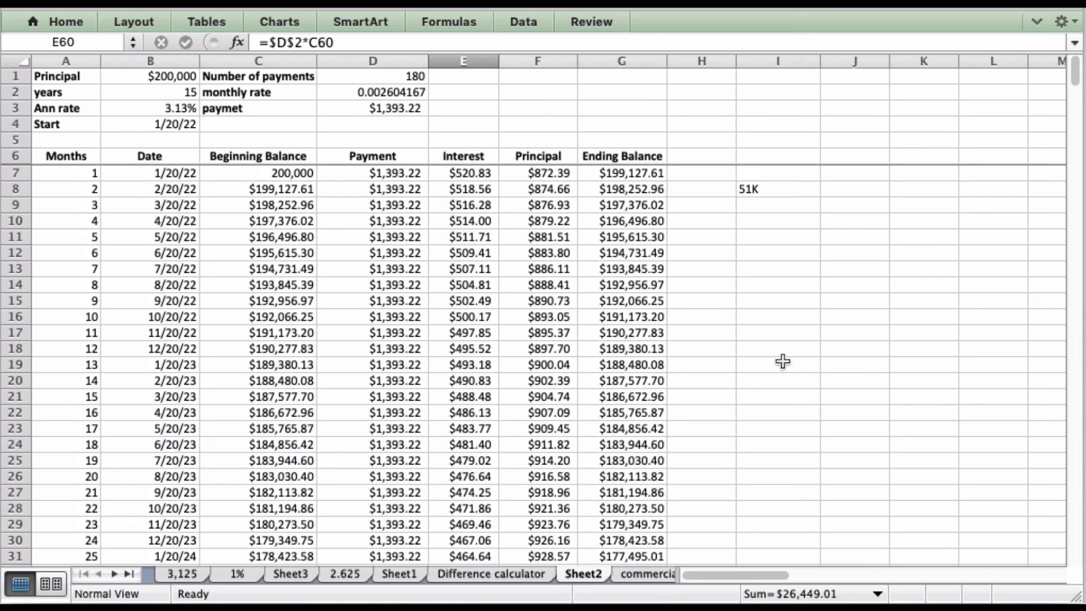
left_click(743, 202)
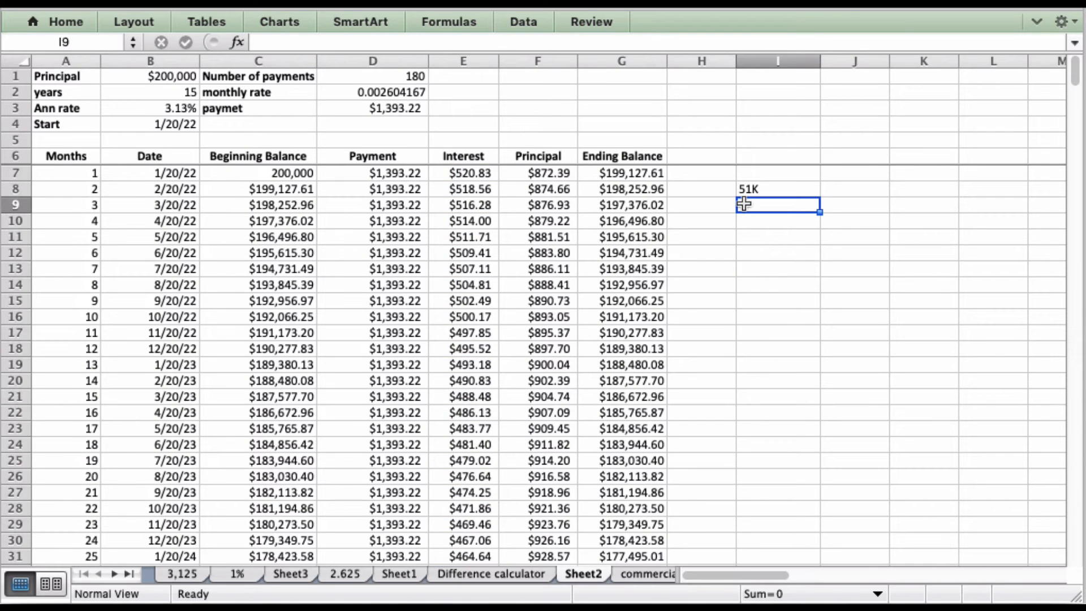
Enter 26K in I9 and look over the schedule's balances through month 54
type("26K")
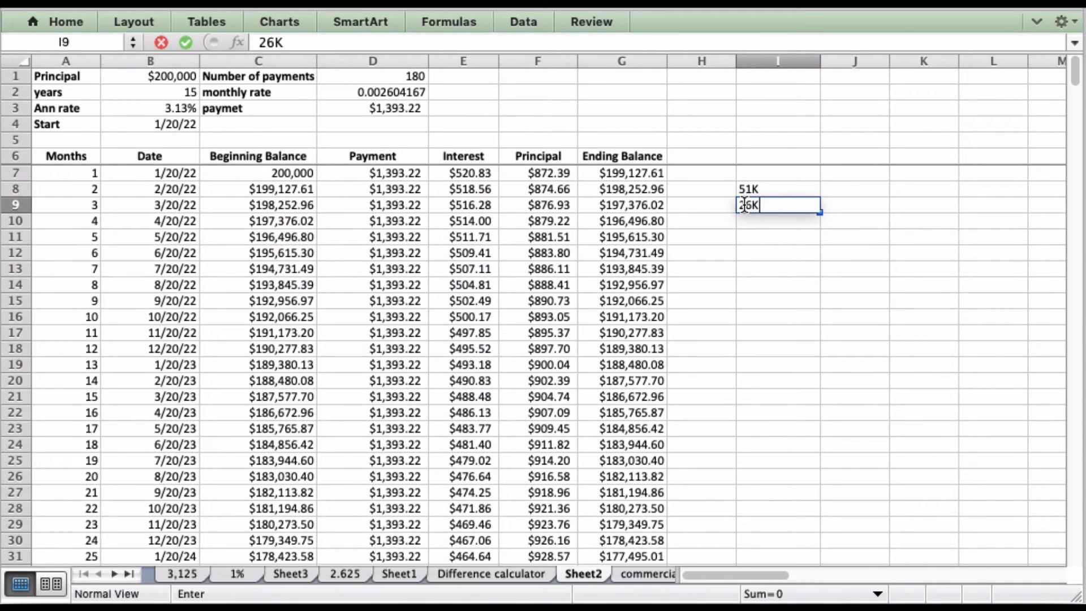
key("Return")
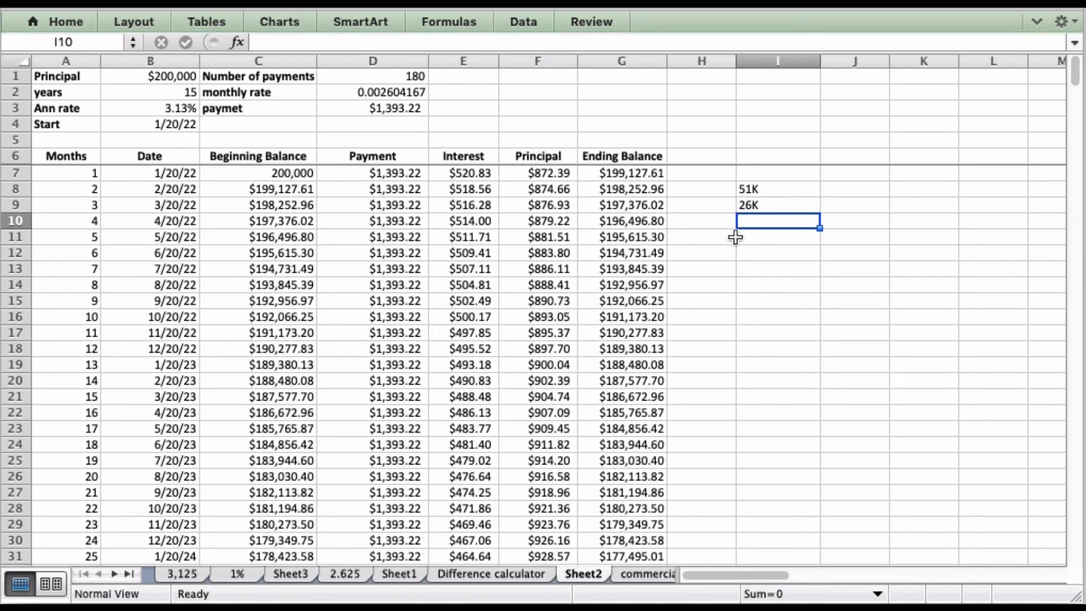
scroll(676, 257, "down", 7)
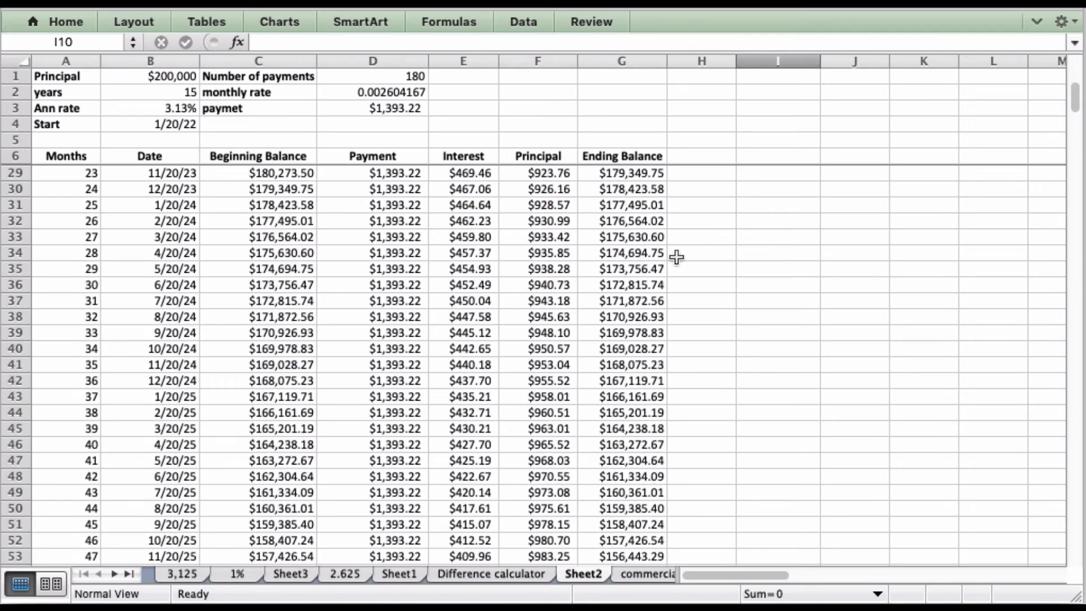
scroll(677, 258, "down", 20)
scroll(677, 255, "up", 20)
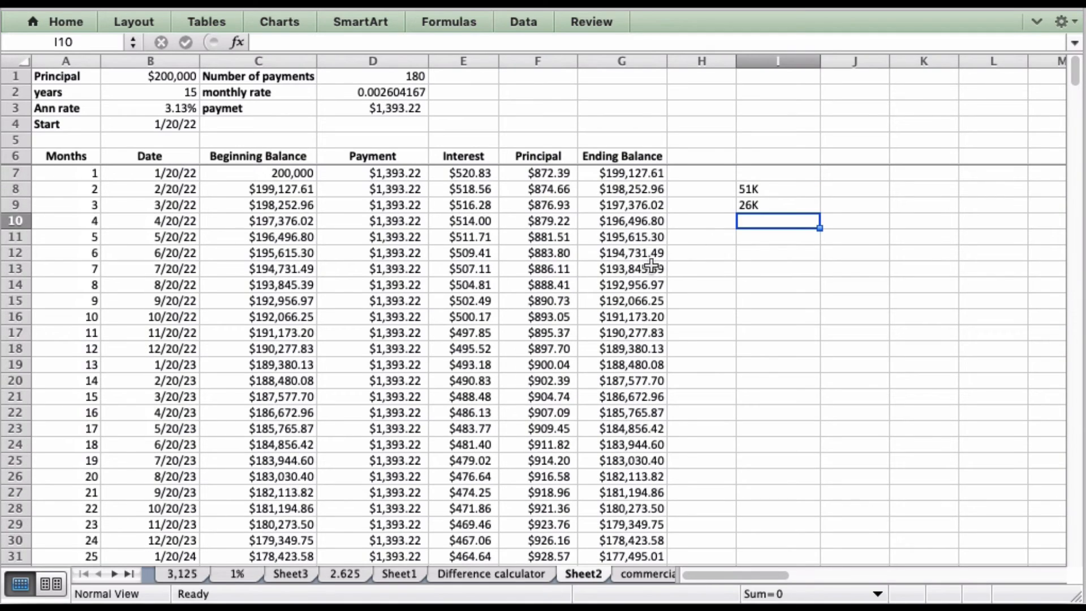
scroll(304, 460, "down", 4)
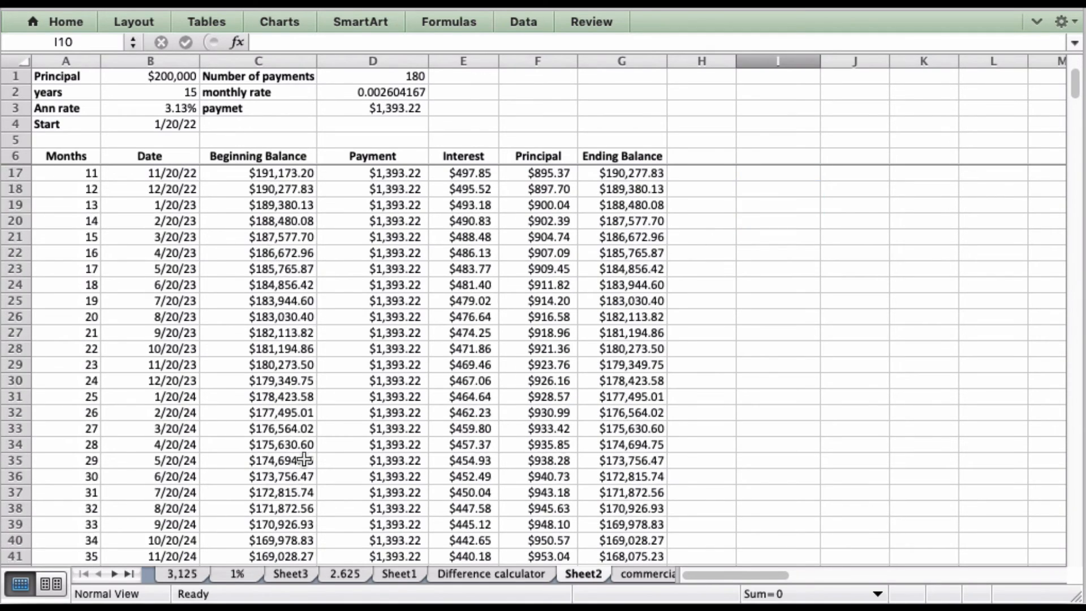
scroll(304, 460, "down", 6)
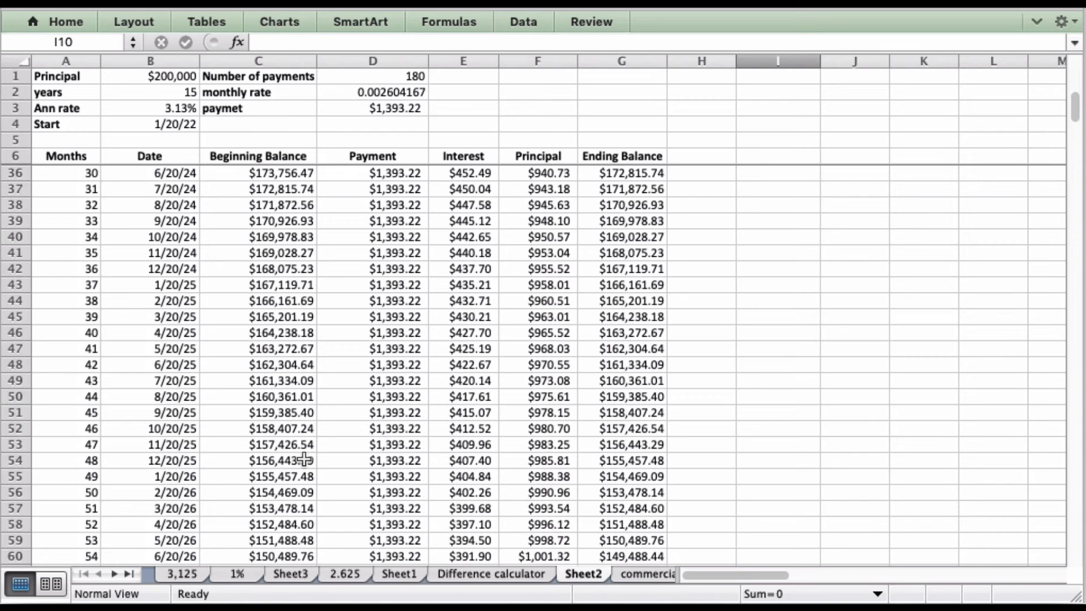
scroll(457, 291, "up", 10)
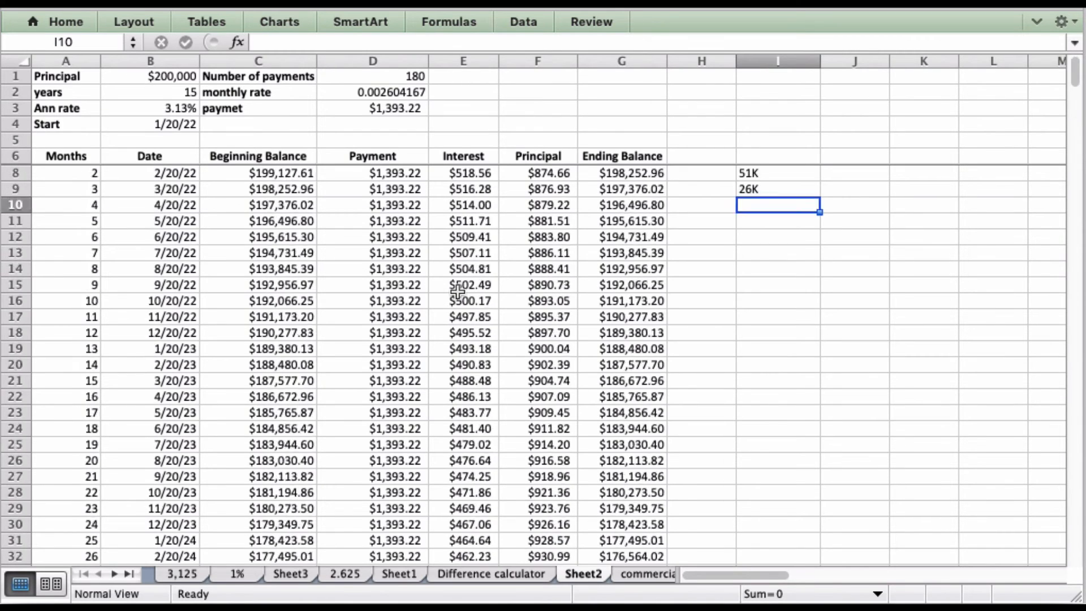
Replace the payment formula in D3 with a fixed payment of 1500 and check the first month's payment reference in D7
left_click(362, 109)
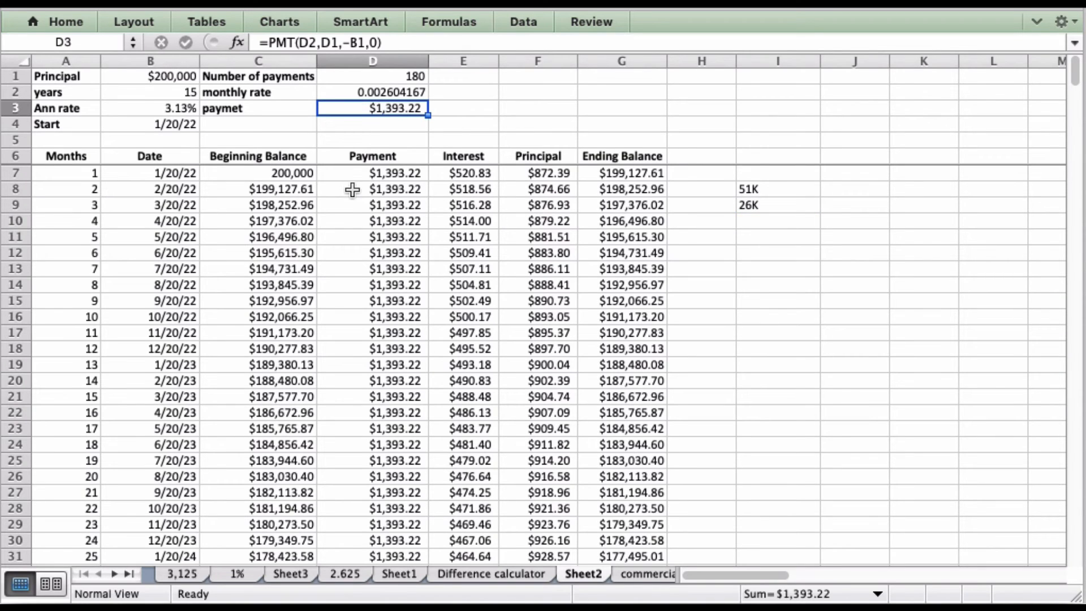
type("1500")
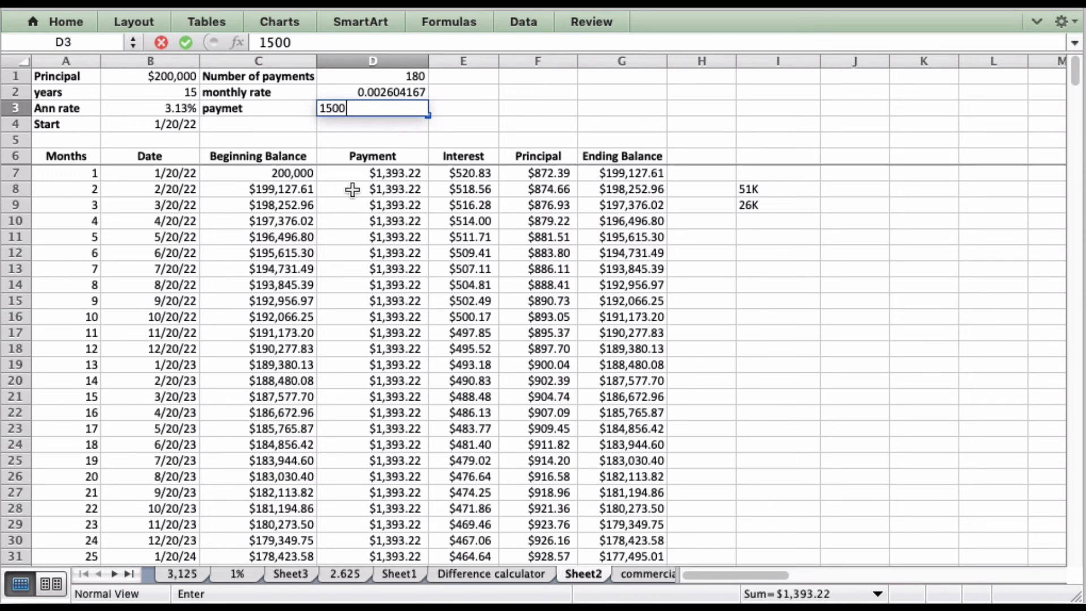
key("Return")
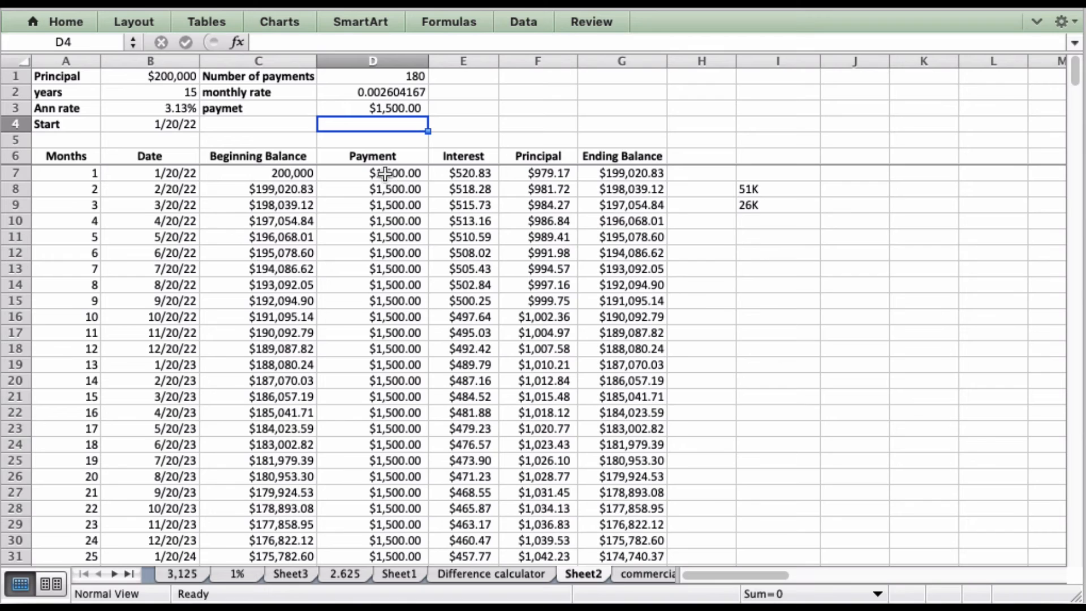
mouse_move(384, 173)
left_mouse_down()
mouse_move(400, 539)
mouse_move(396, 174)
left_mouse_up()
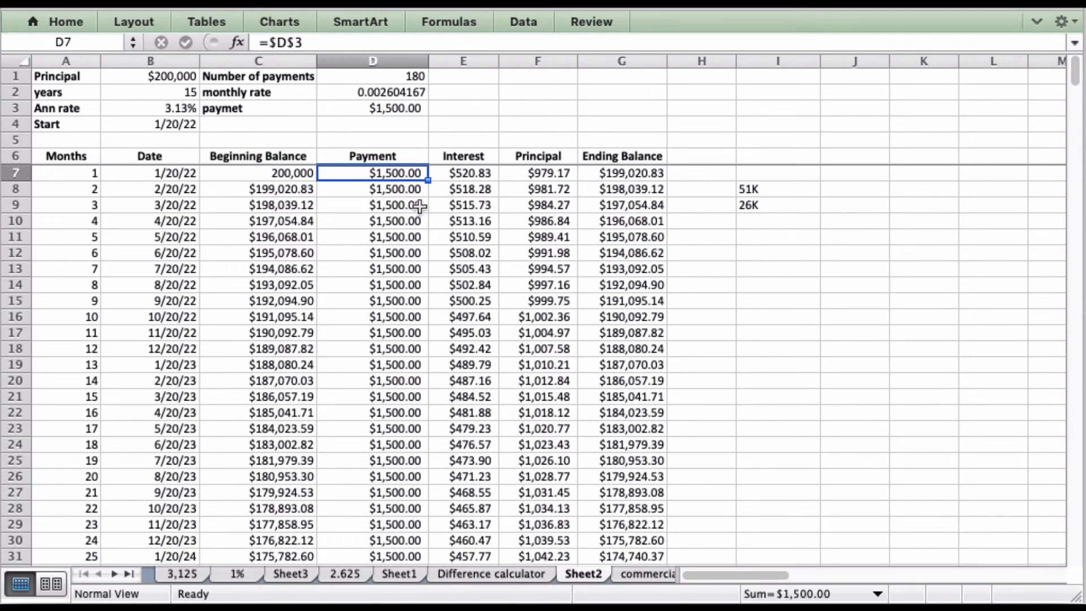
Total the interest in E7:E170 up to month 164, and record 46K in I10
mouse_move(469, 173)
left_mouse_down()
mouse_move(454, 365)
mouse_move(496, 565)
mouse_move(475, 294)
mouse_move(479, 87)
mouse_move(474, 183)
left_mouse_up()
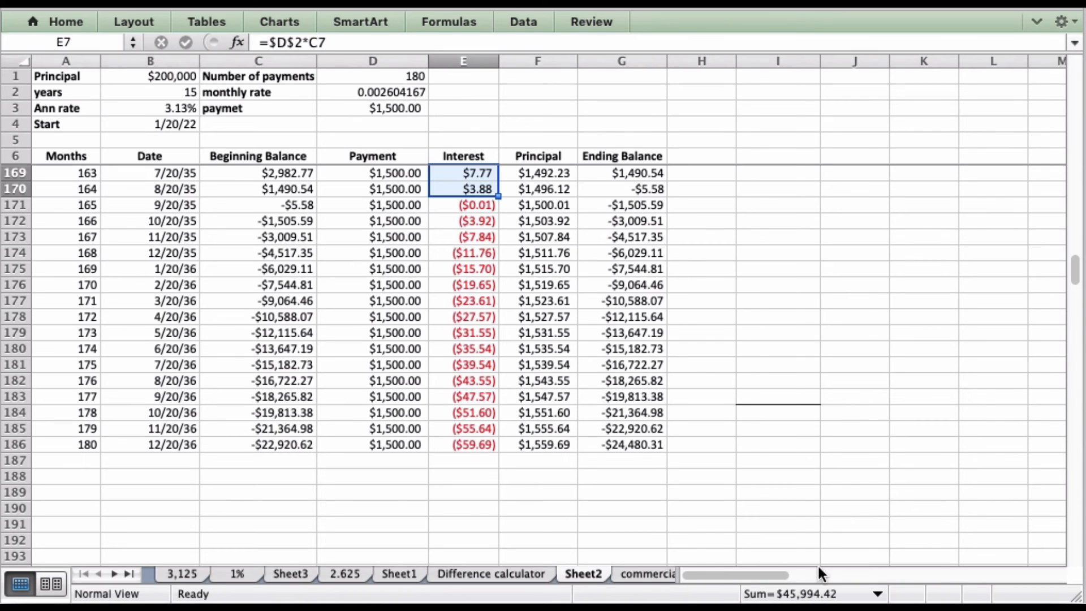
scroll(817, 566, "up", 20)
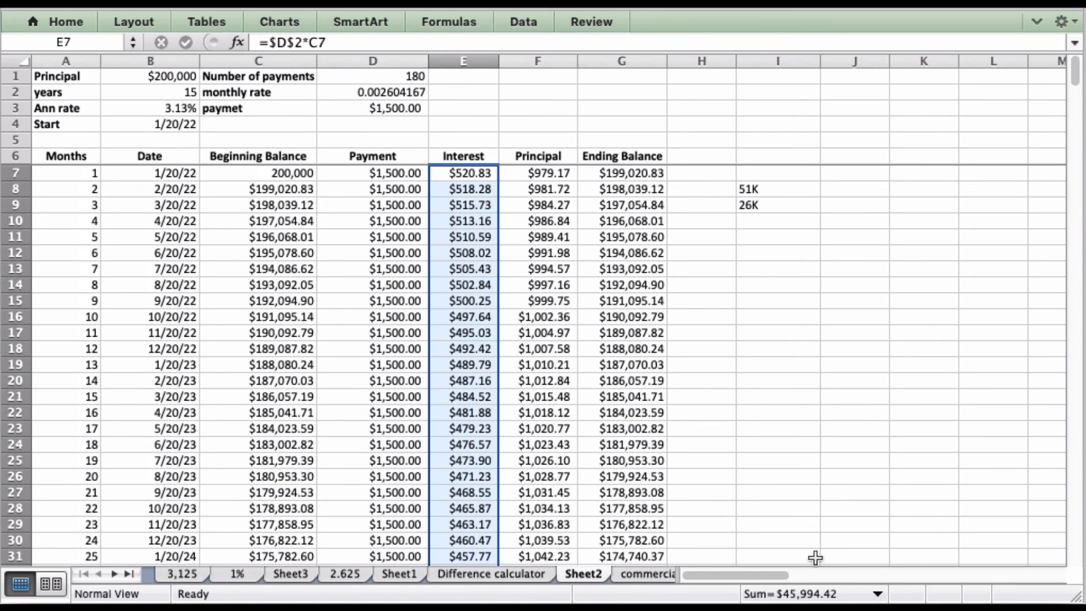
left_click(759, 221)
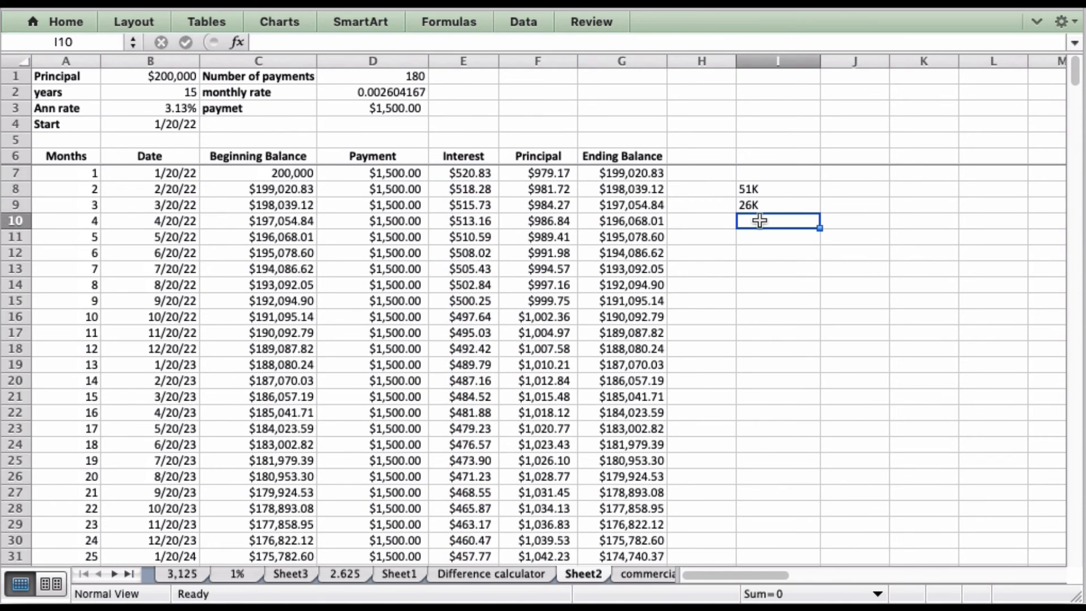
type("46K")
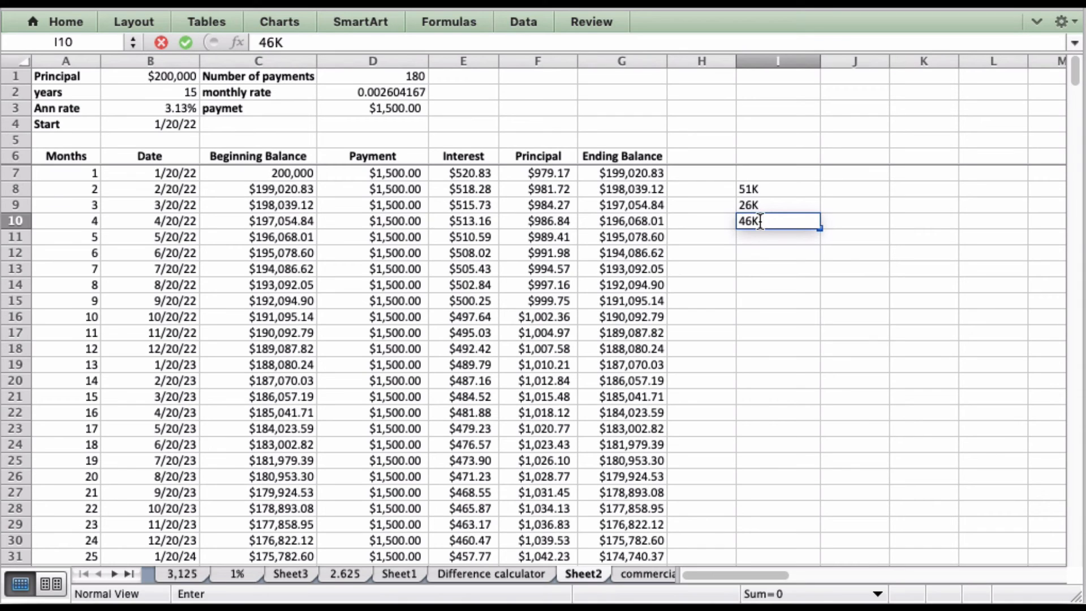
key("Return")
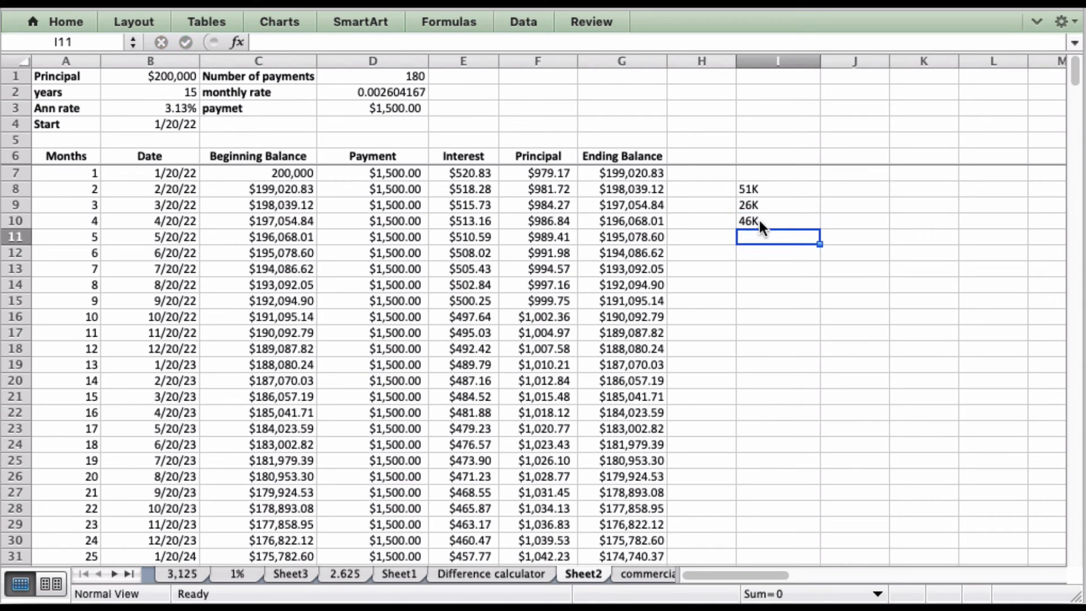
left_click(747, 221)
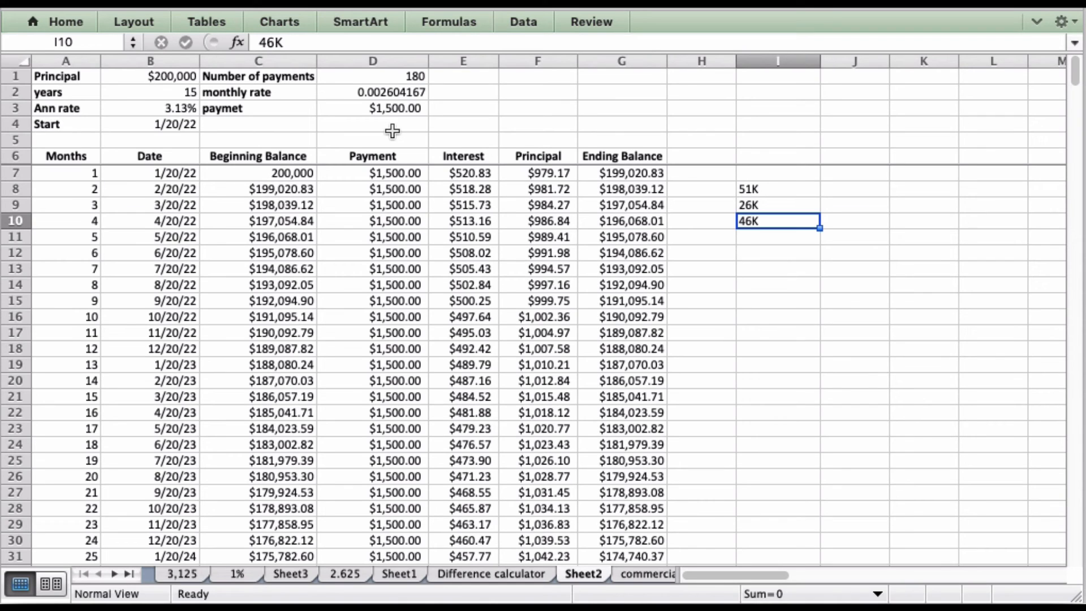
left_click(772, 238)
double_click(771, 222)
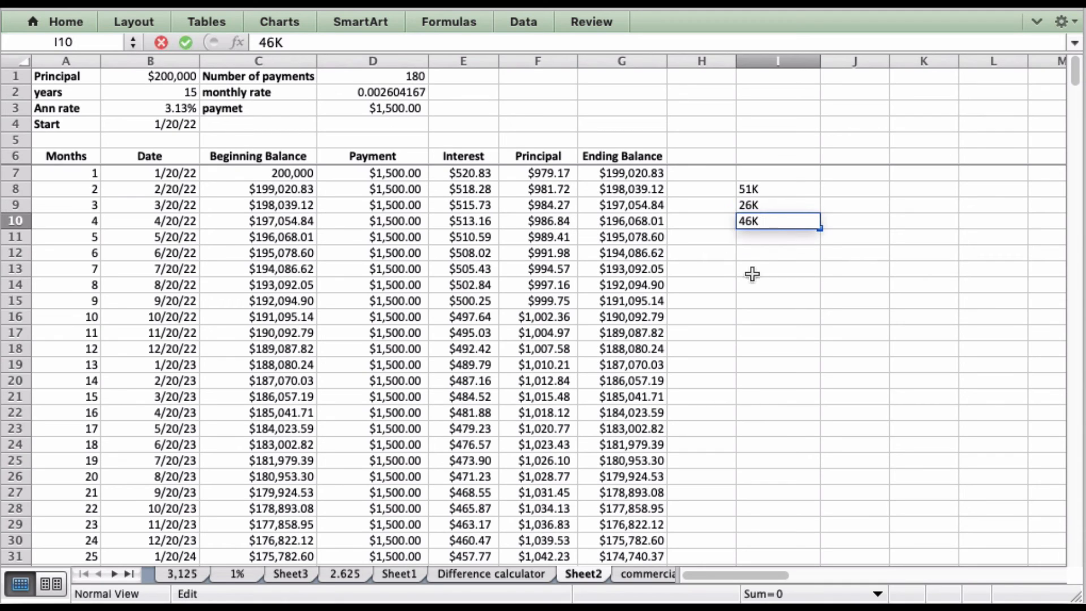
left_click(775, 278)
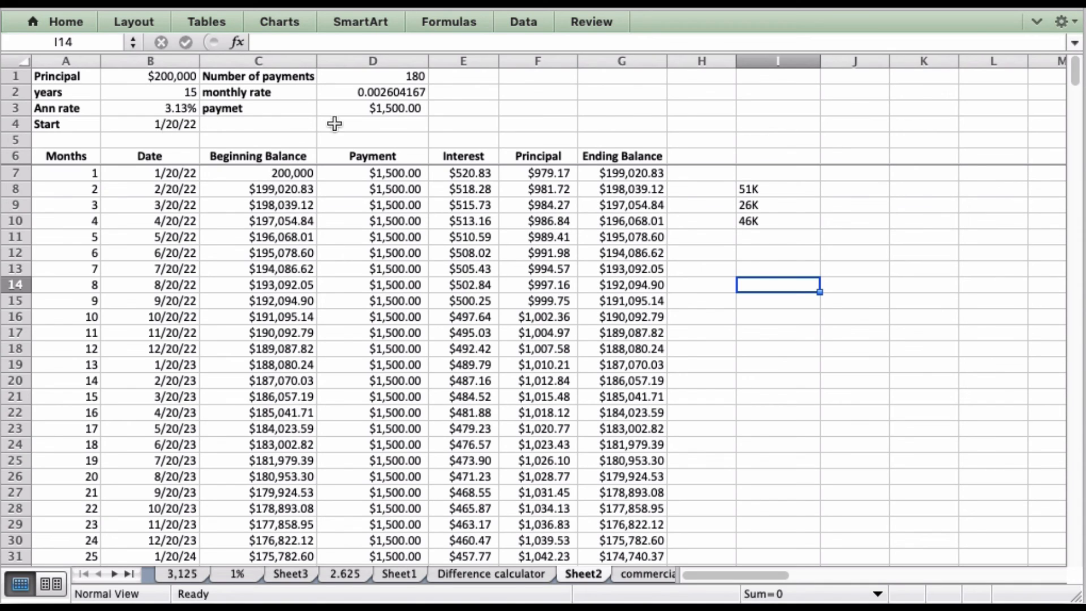
Set the annual rate in B3 to 2.5%
left_click(189, 110)
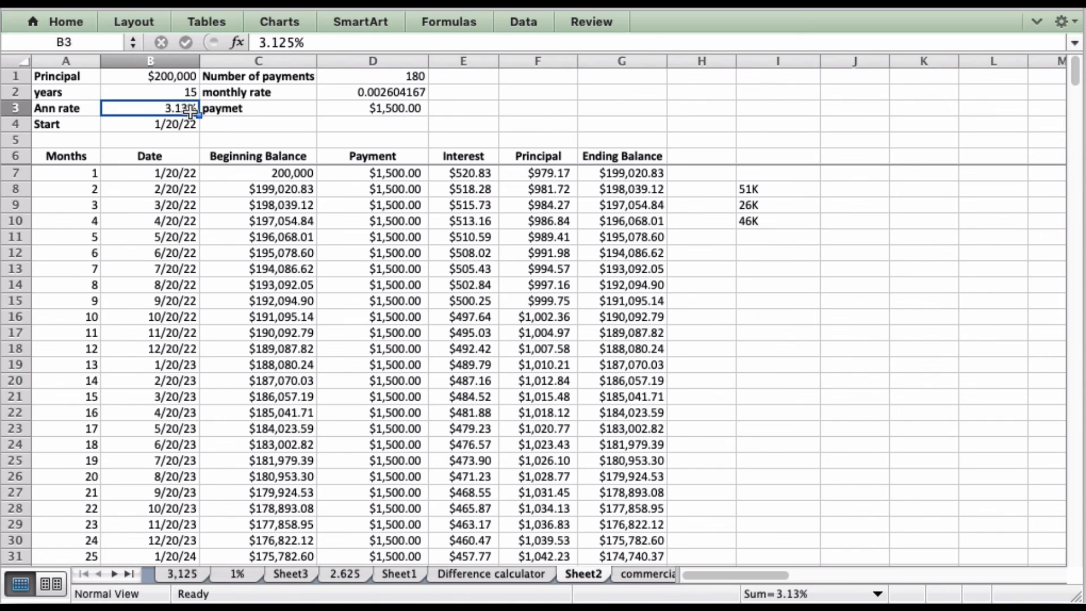
type("2.5")
key("Return")
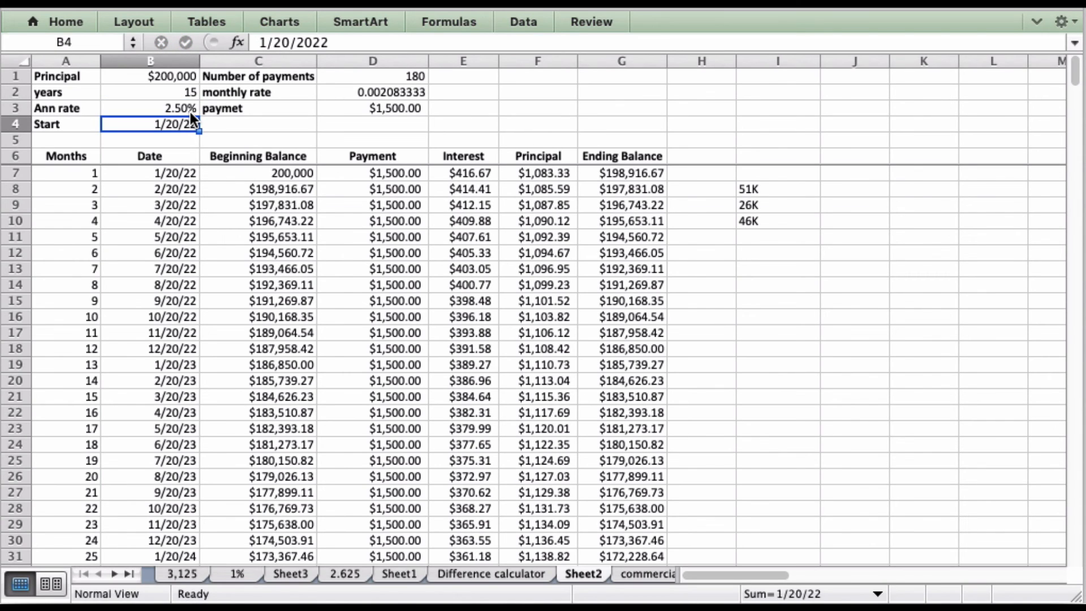
Try monthly payments of 1300 and 200 in D3
left_click(353, 107)
type("1300")
key("Return")
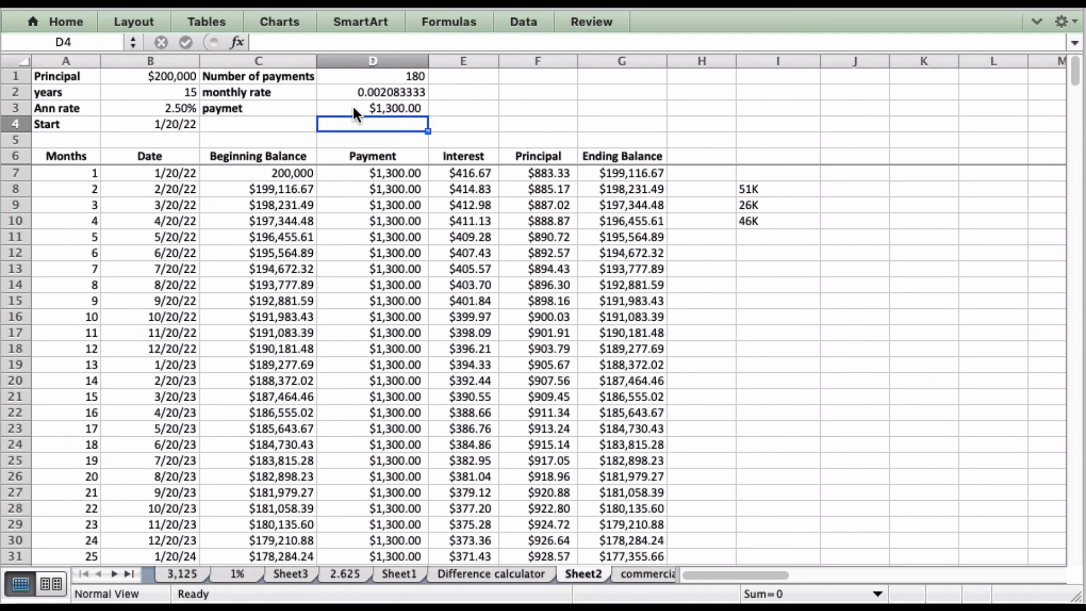
left_click(358, 108)
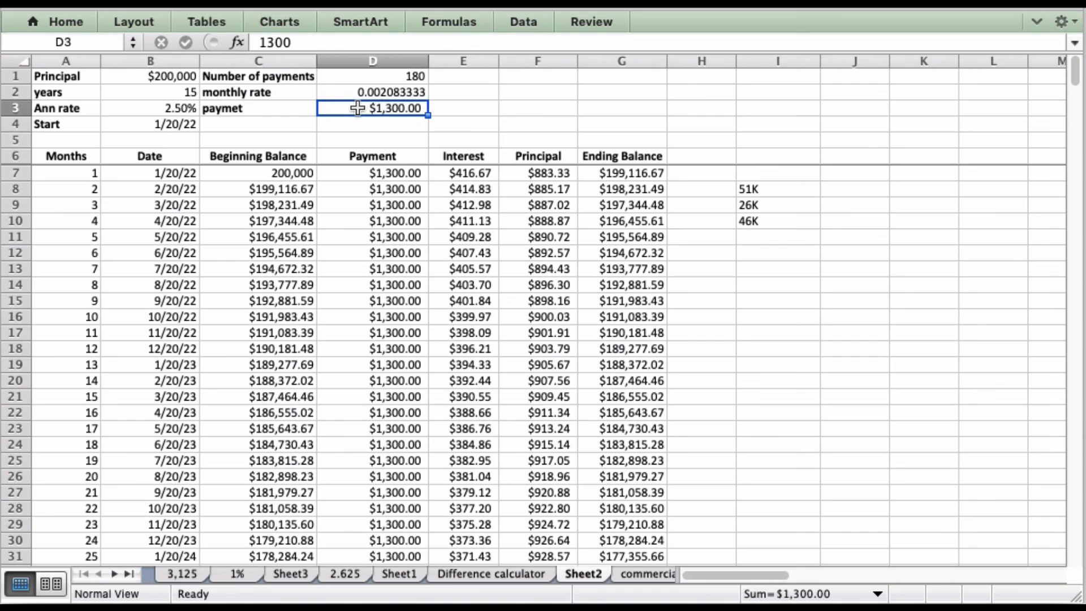
type("200")
key("Return")
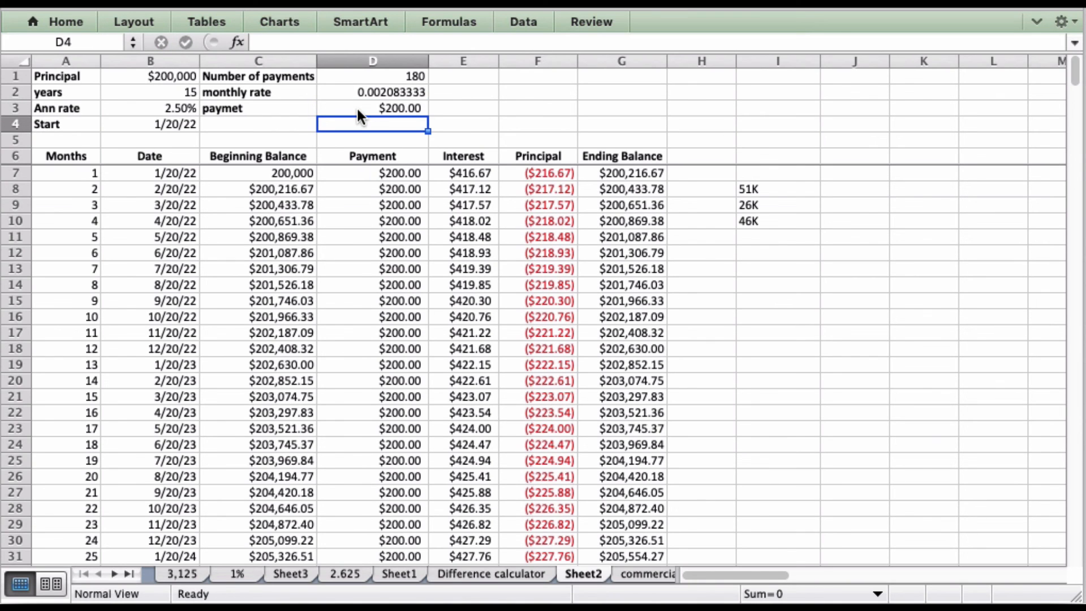
Set the monthly payment in D3 to 2000
key("Up")
key("Up")
key("Down")
type("2000")
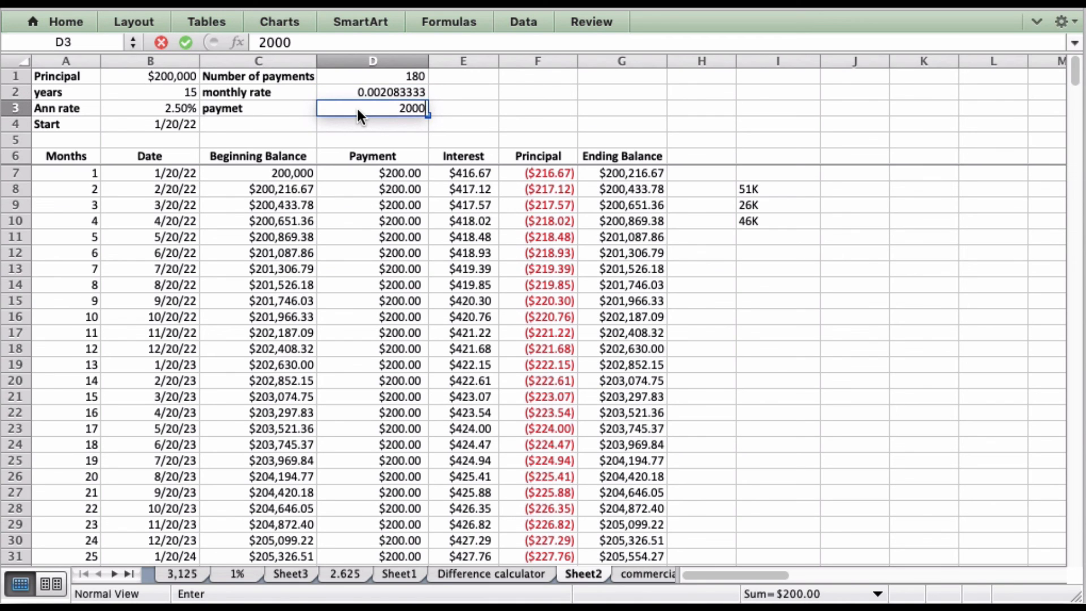
key("Return")
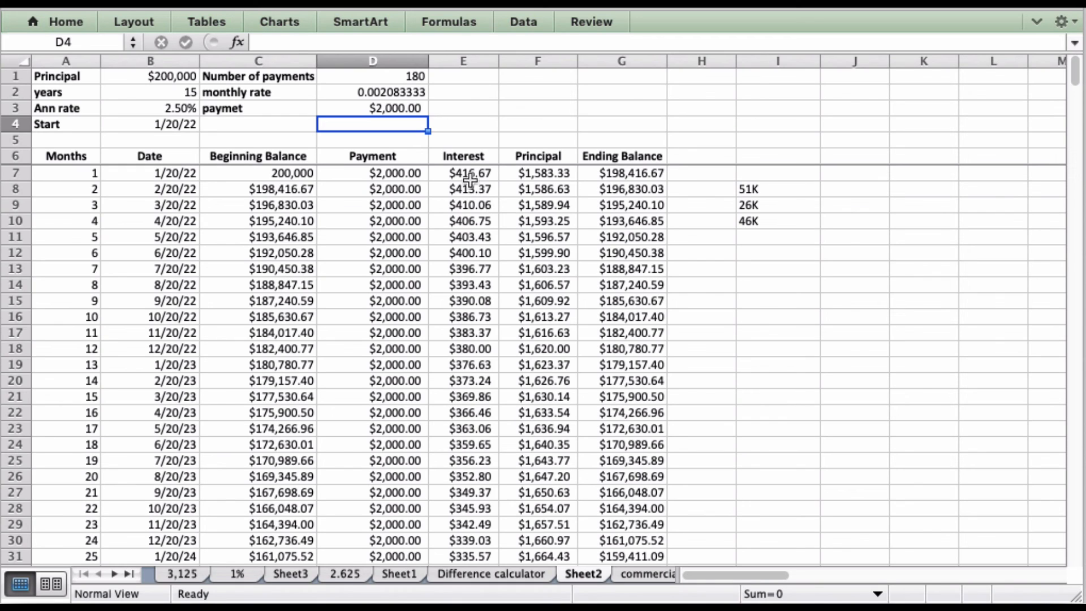
Check the interest total for the first 22 months over E7:E28 and the payment reference for month 3 in D9
left_click_drag(467, 174, 446, 499)
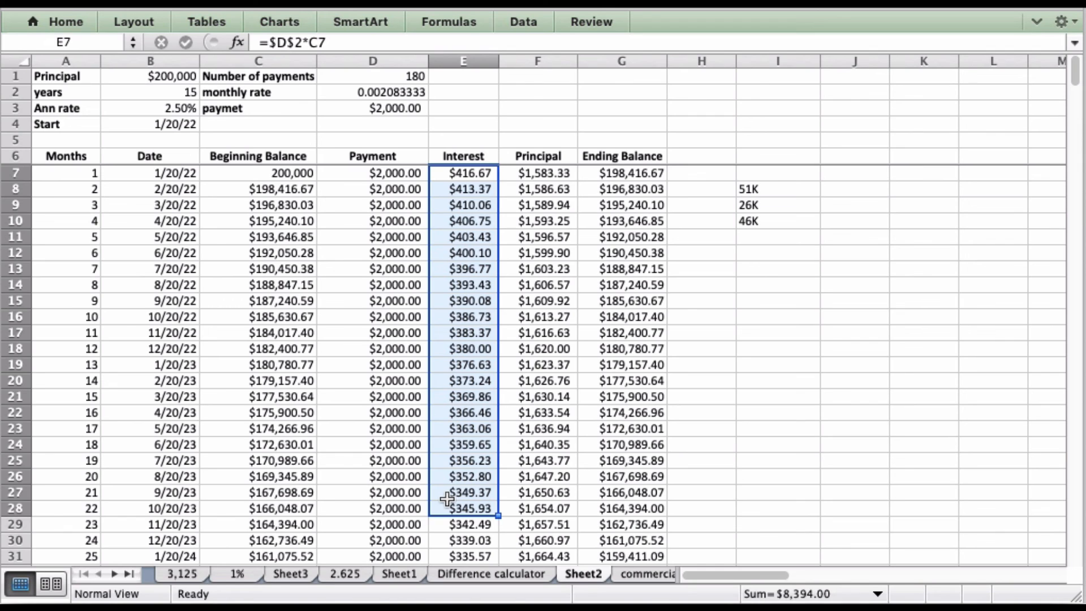
left_click(500, 125)
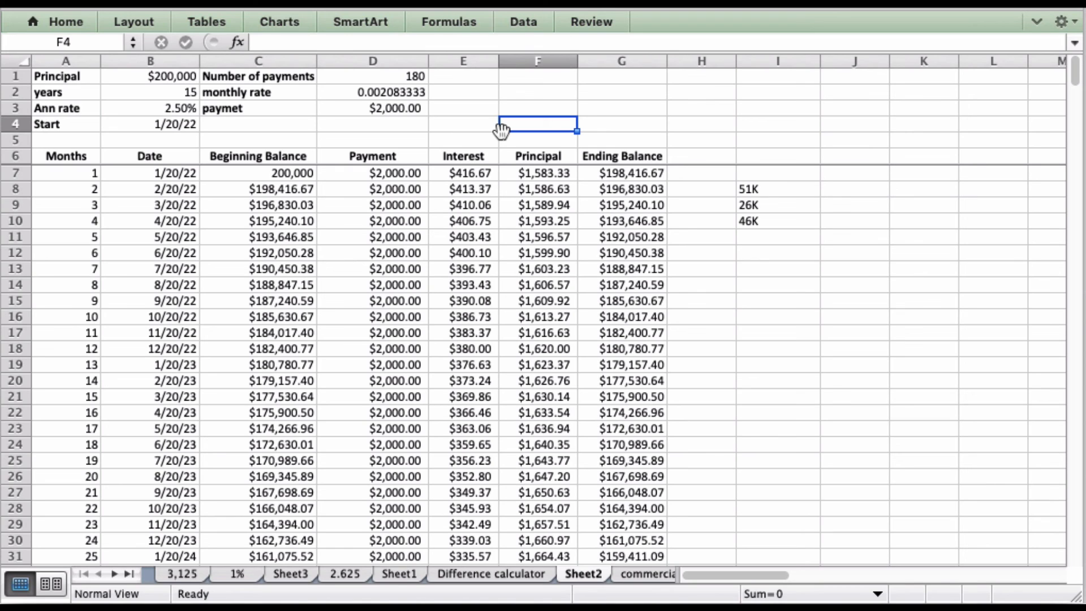
left_click(331, 206)
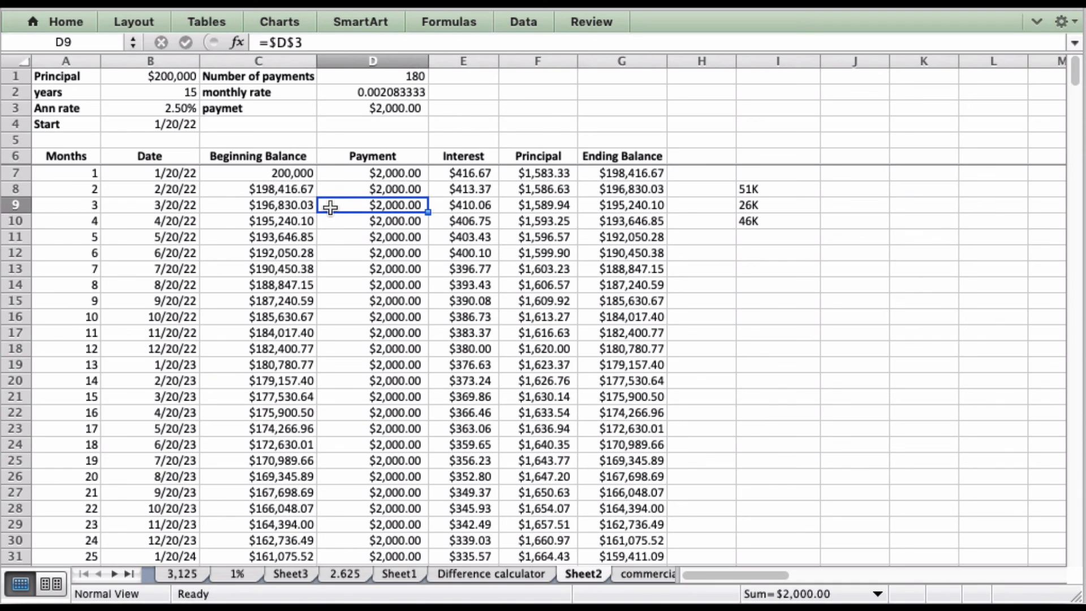
left_click(472, 109)
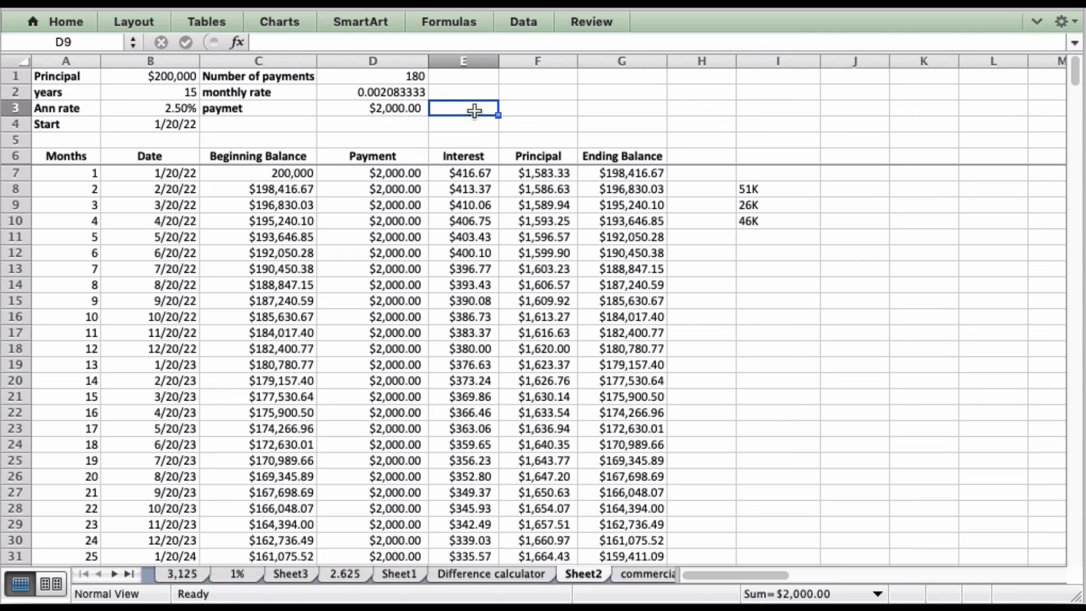